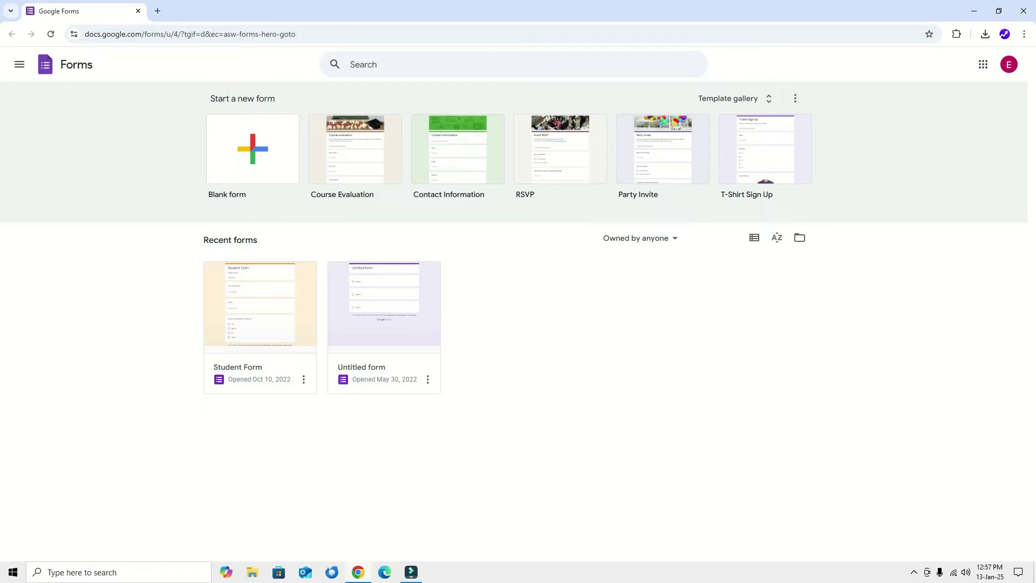
# Step: Hide the Google Forms home page so the Windows desktop shows
pyautogui.press('super+d')
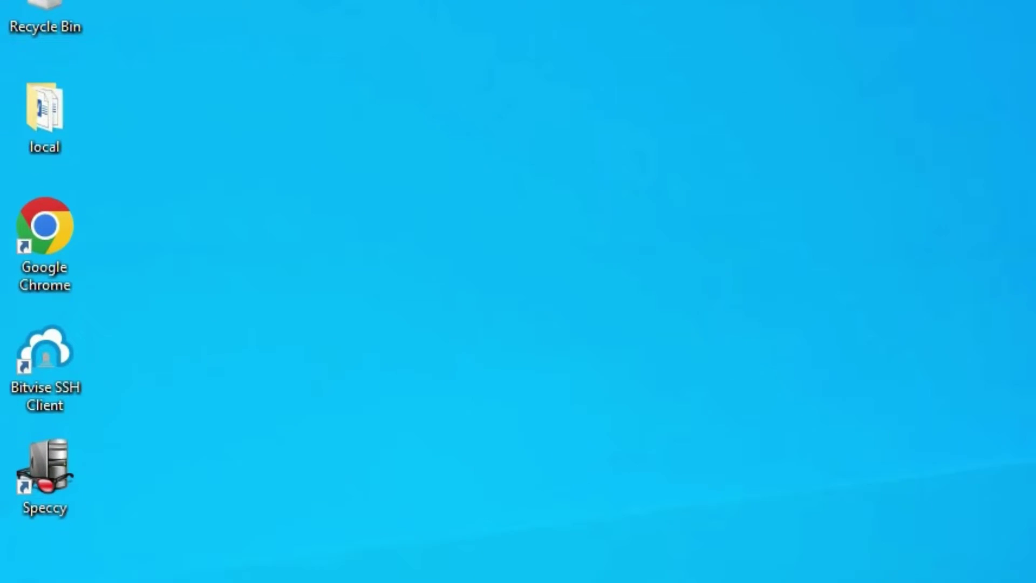
# Step: Launch Chrome, search 'google forms' and open the Google Forms overview page
pyautogui.doubleClick(48, 227)
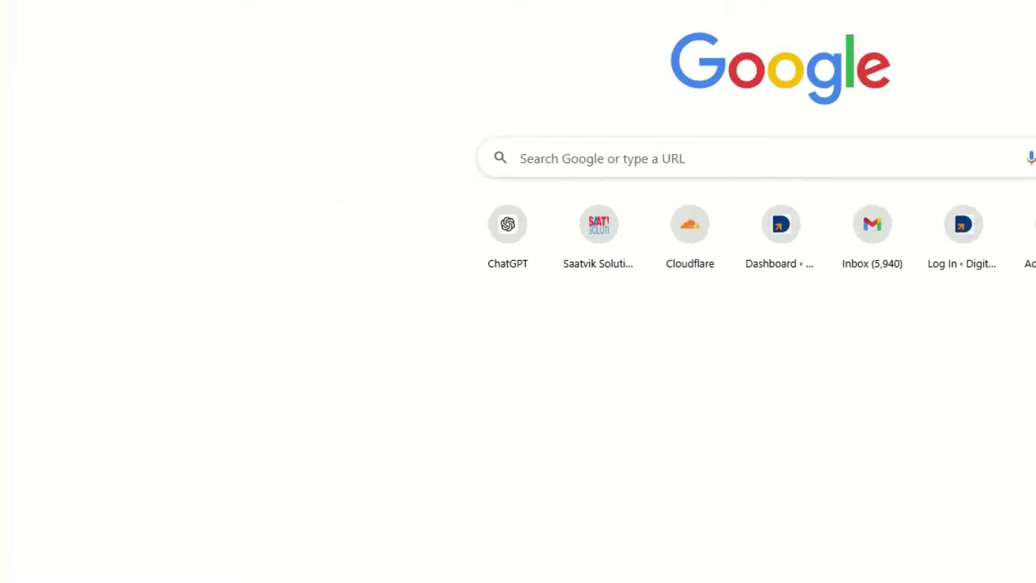
pyautogui.click(388, 220)
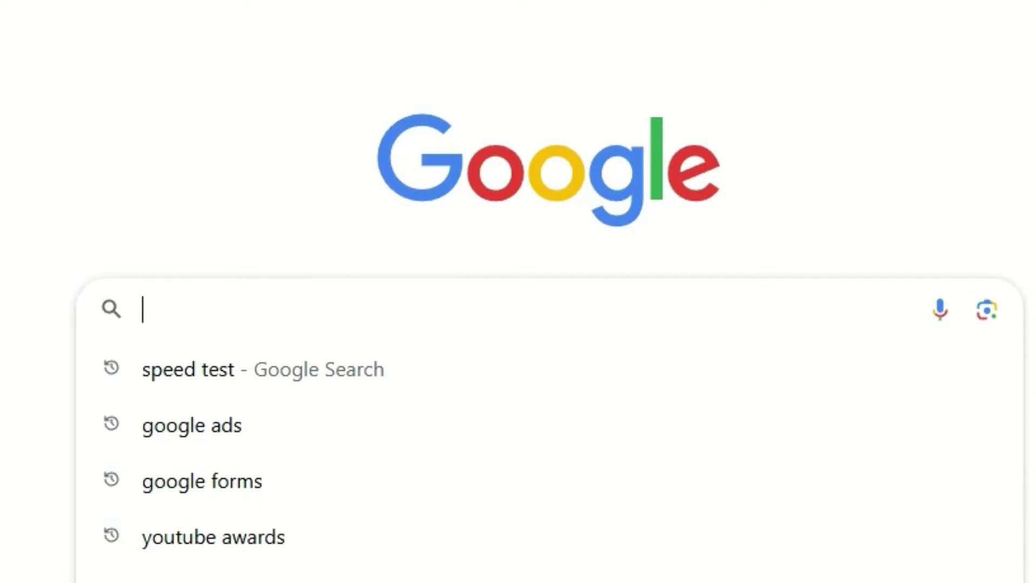
pyautogui.write('google f')
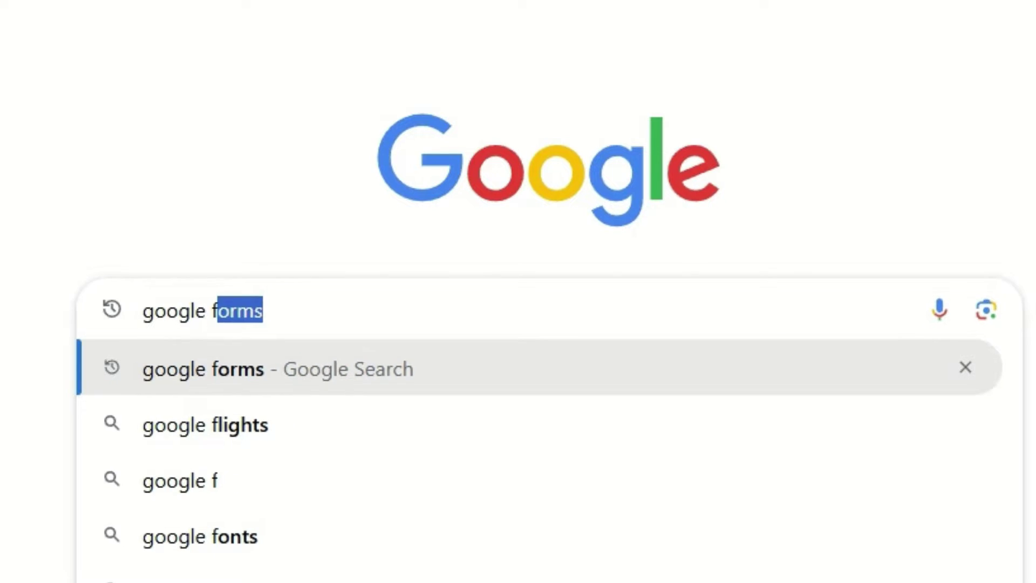
pyautogui.press('Return')
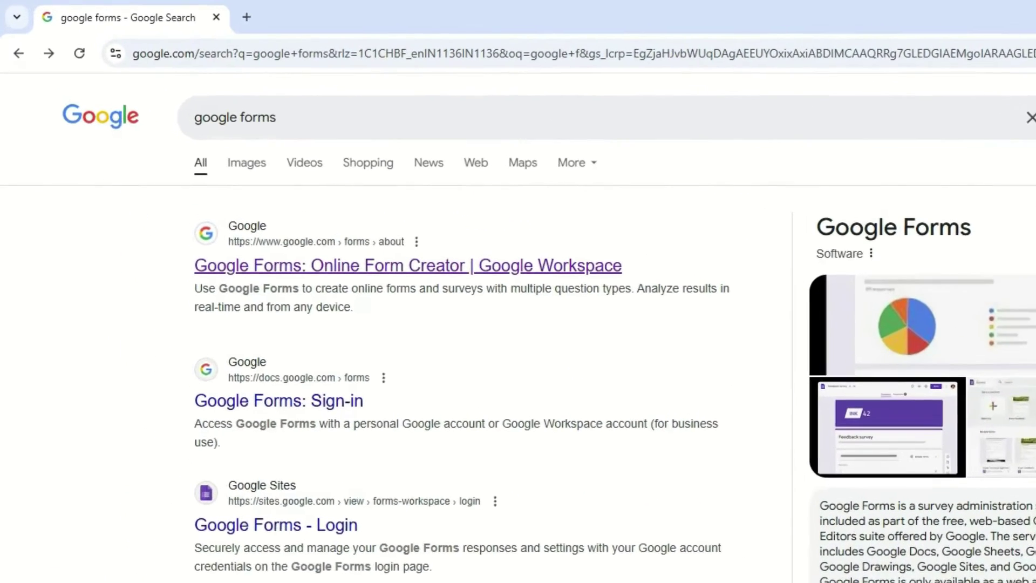
pyautogui.click(295, 192)
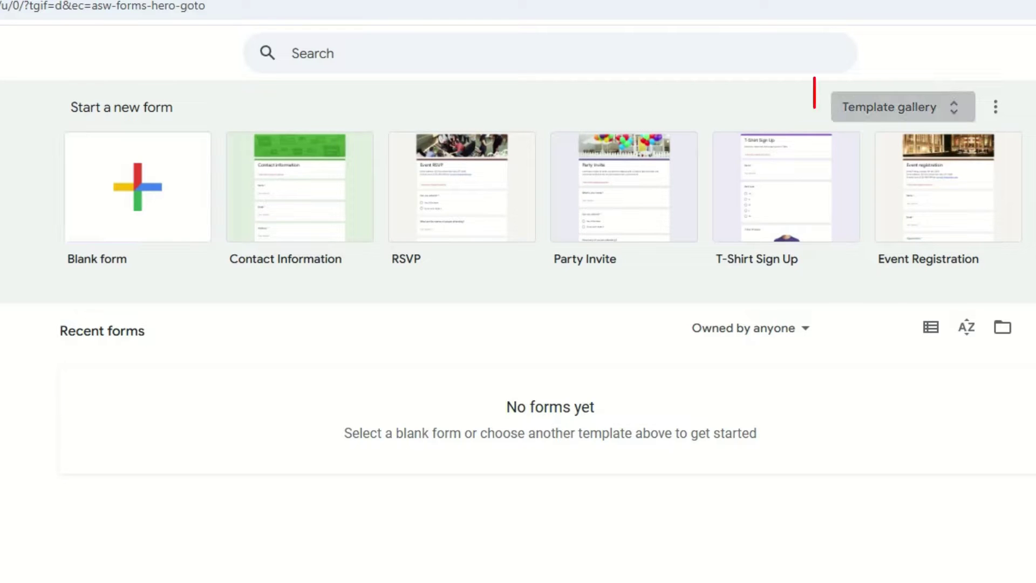
# Step: Open the Forms template gallery and look through its templates
pyautogui.click(889, 107)
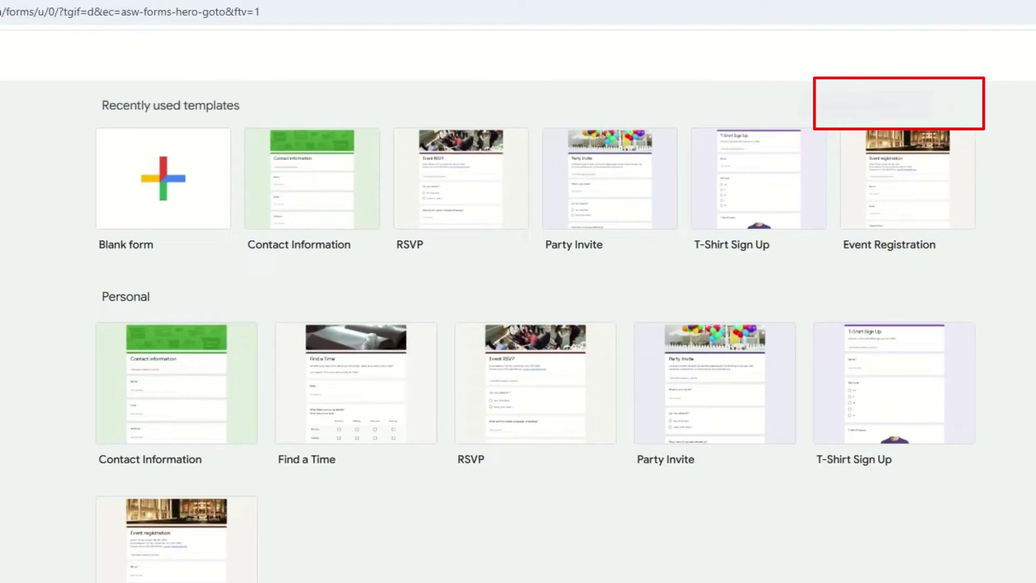
pyautogui.scroll(-6, 518, 323)
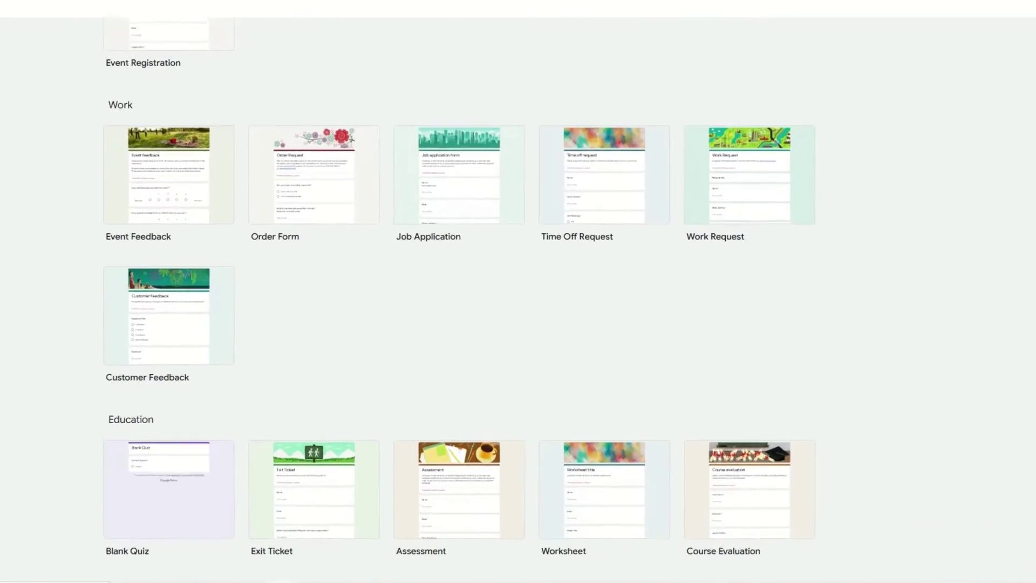
pyautogui.scroll(8, 518, 292)
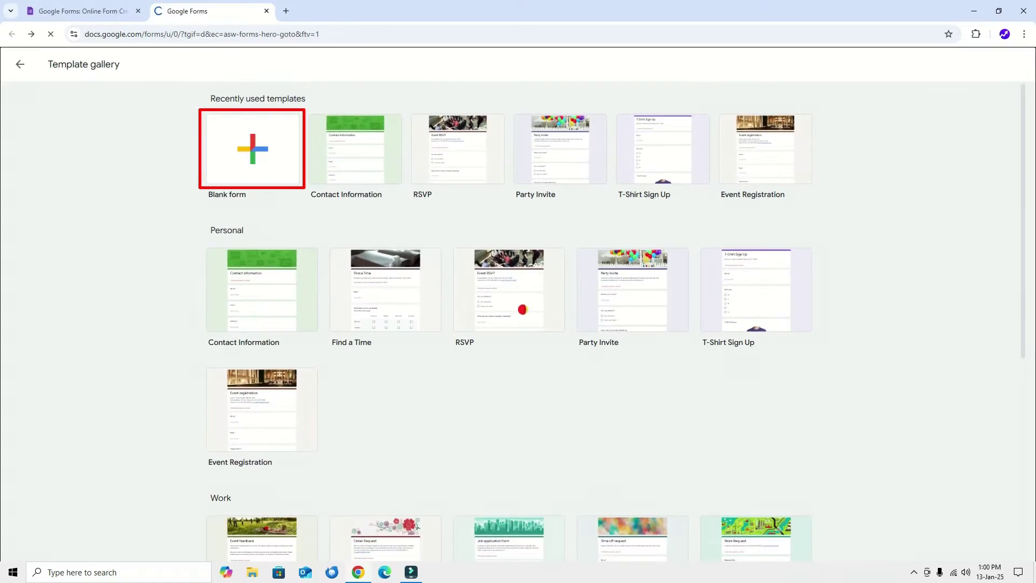
# Step: Create a blank form and title it 'Tech Survey'
pyautogui.click(358, 222)
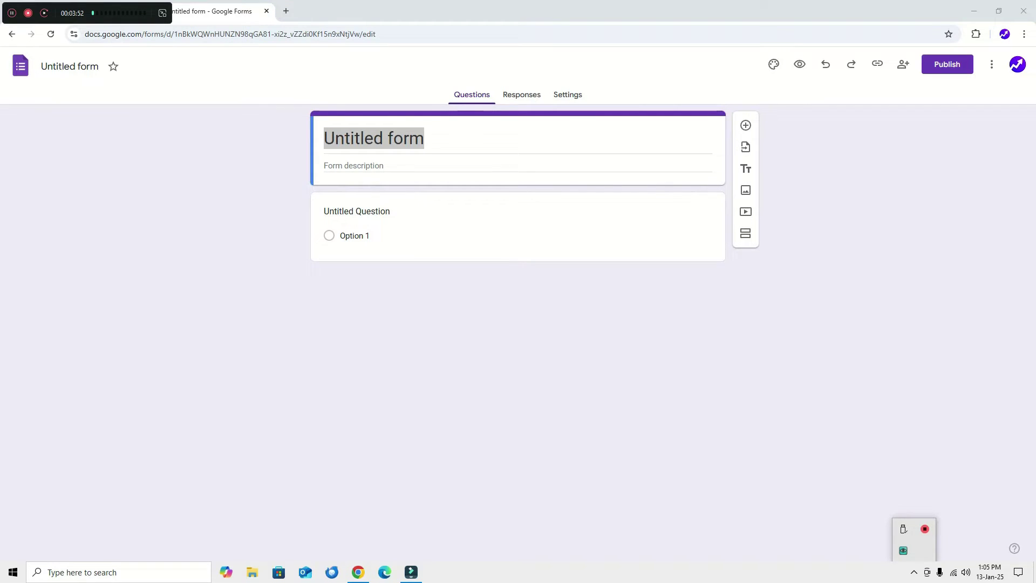
pyautogui.click(424, 138)
pyautogui.hotkey('ctrl', 'a')
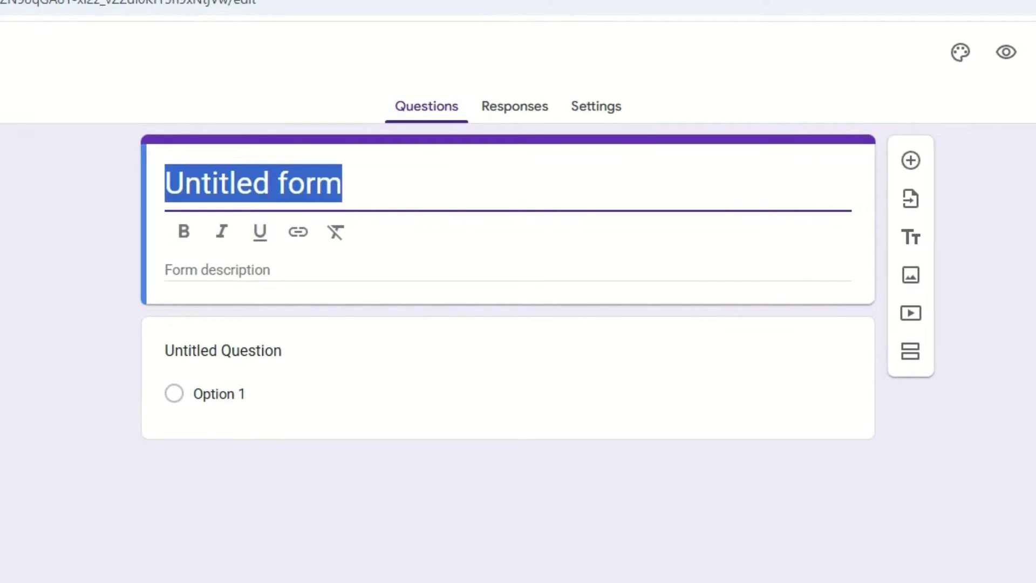
pyautogui.write('Tech Survey')
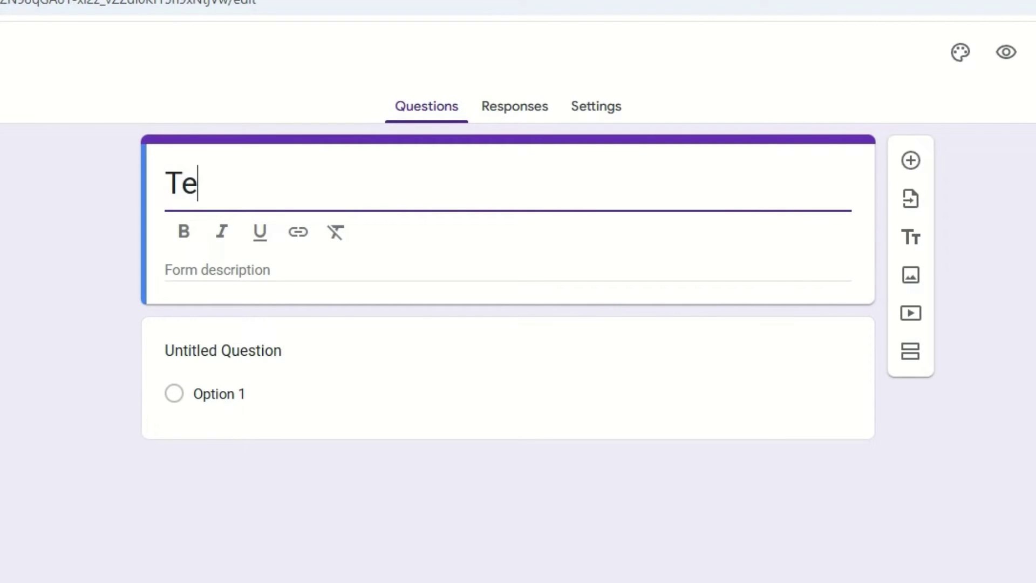
# Step: Write the first question 'H satisfied ae you with our service?' as Multiple choice
pyautogui.click(485, 378)
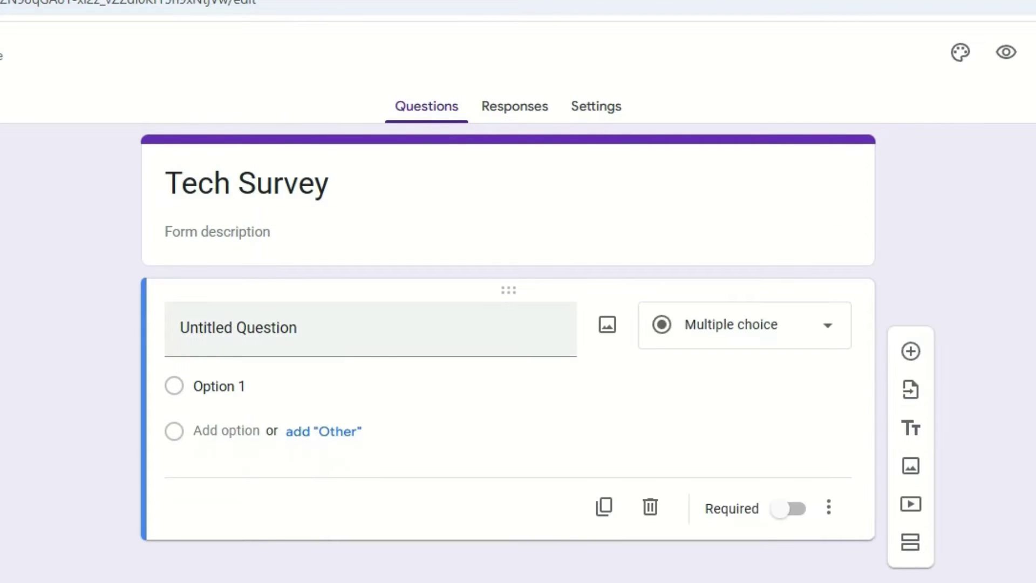
pyautogui.click(238, 328)
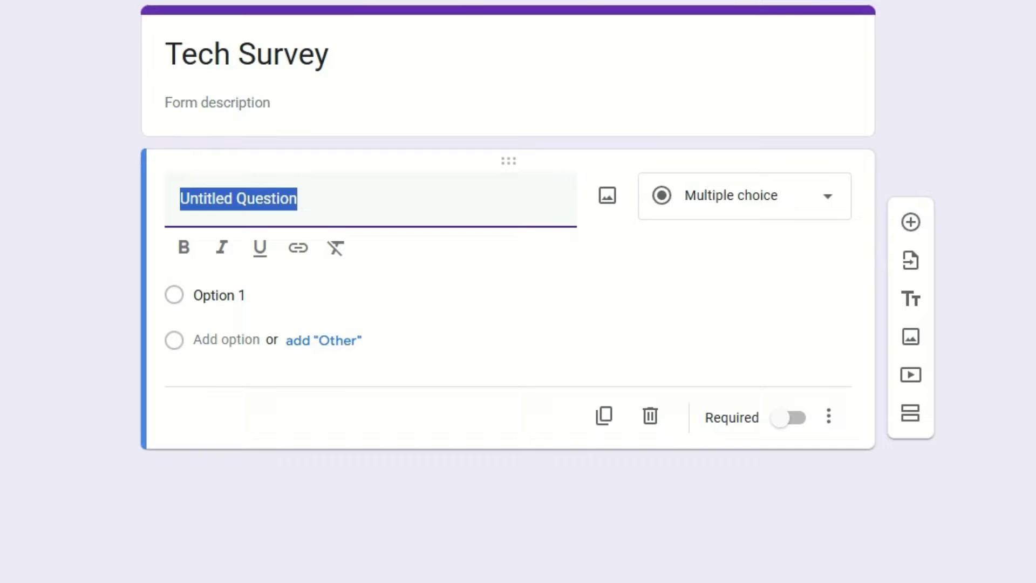
pyautogui.write('H sati')
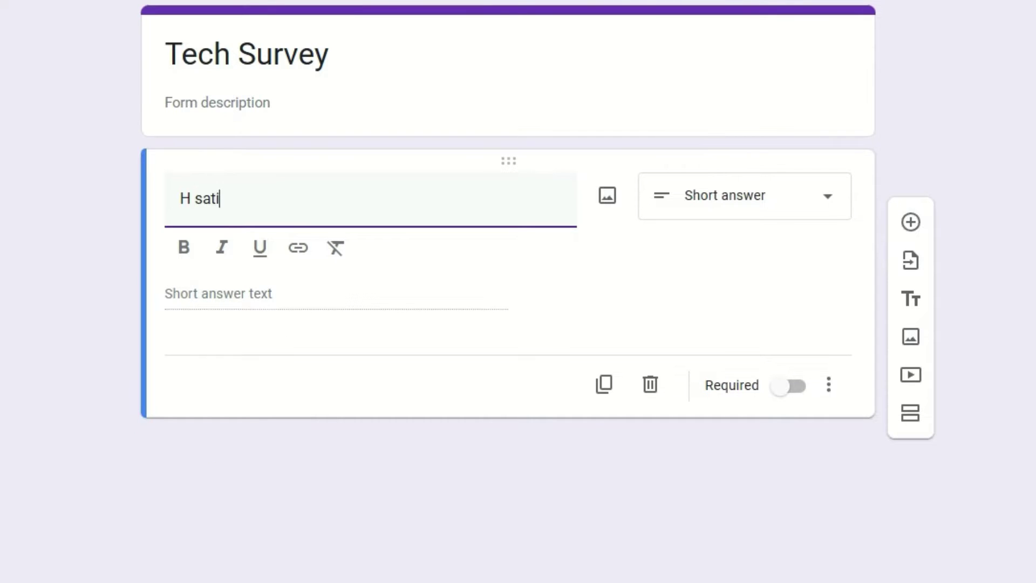
pyautogui.write('sfied ae y')
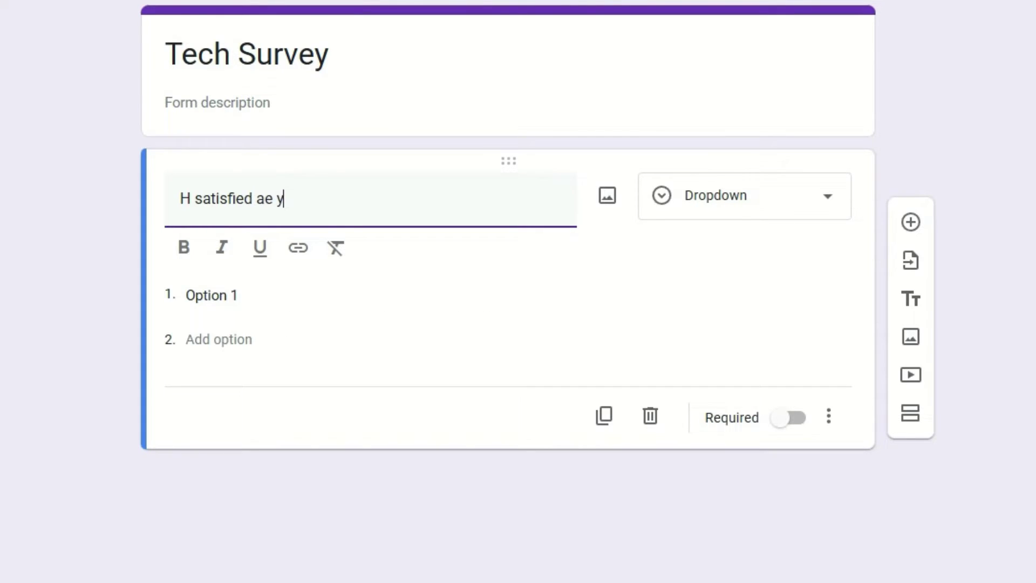
pyautogui.write('ou with our service?')
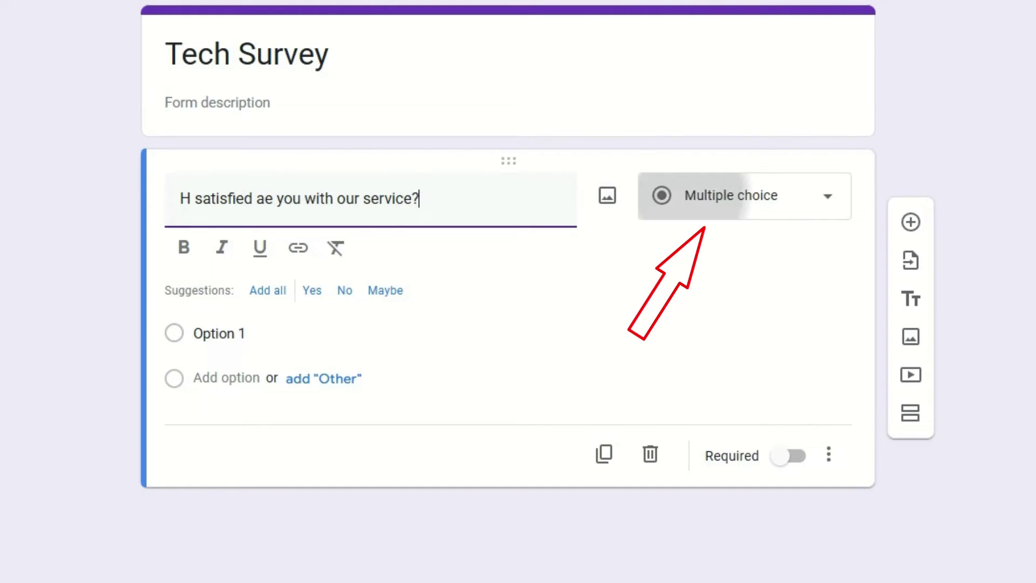
pyautogui.click(734, 195)
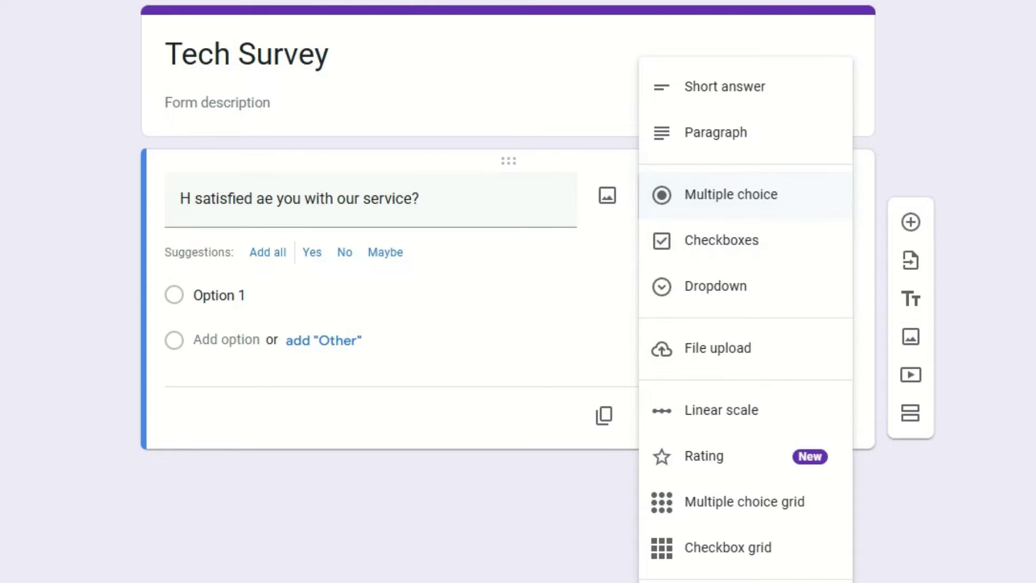
pyautogui.click(731, 194)
# Step: Enter answer options Very Satisfied, Not Satisfied and Disappointed
pyautogui.click(219, 296)
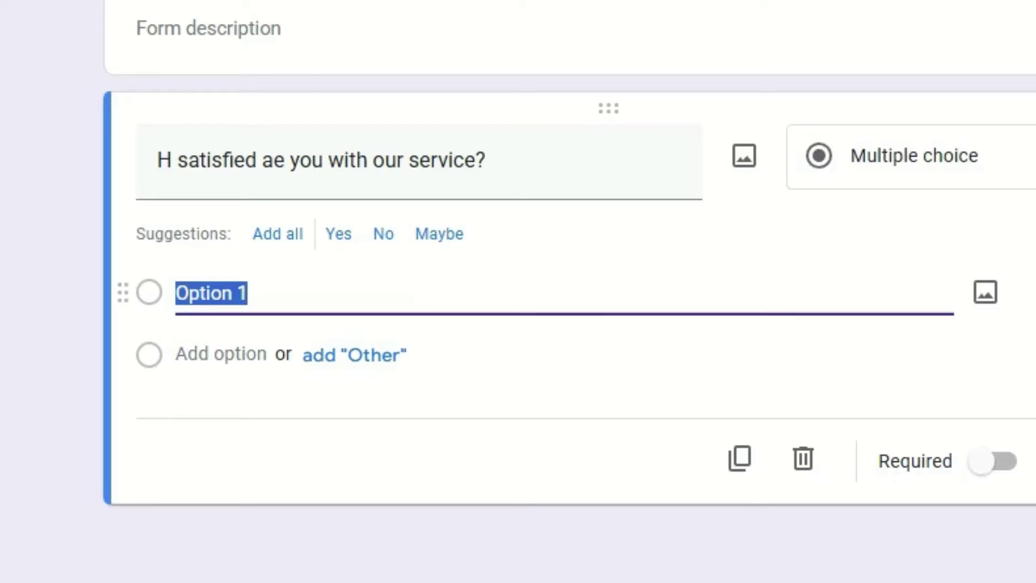
pyautogui.write('Ver')
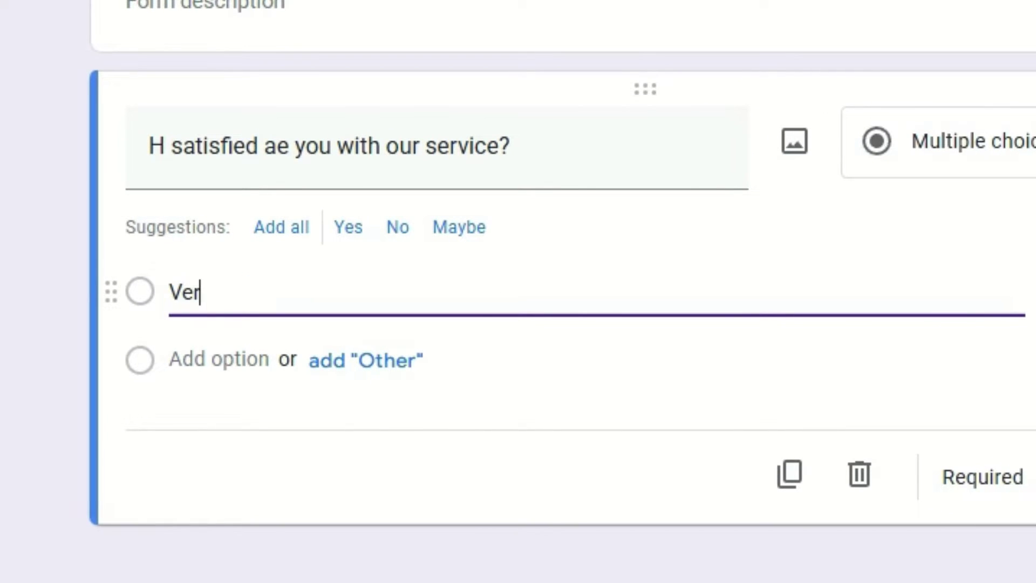
pyautogui.write('y Satisfied')
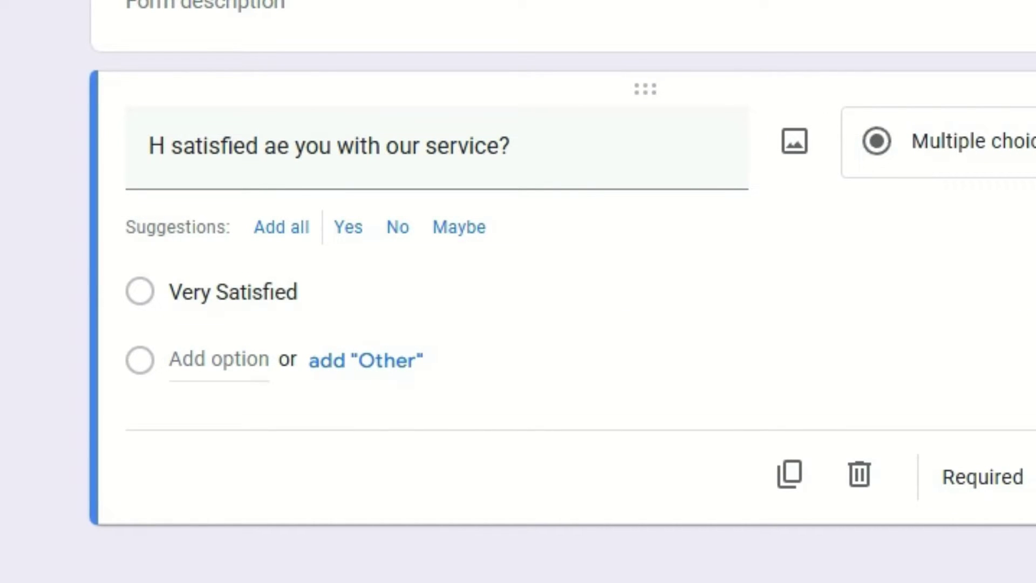
pyautogui.press('Return')
pyautogui.write('Not S')
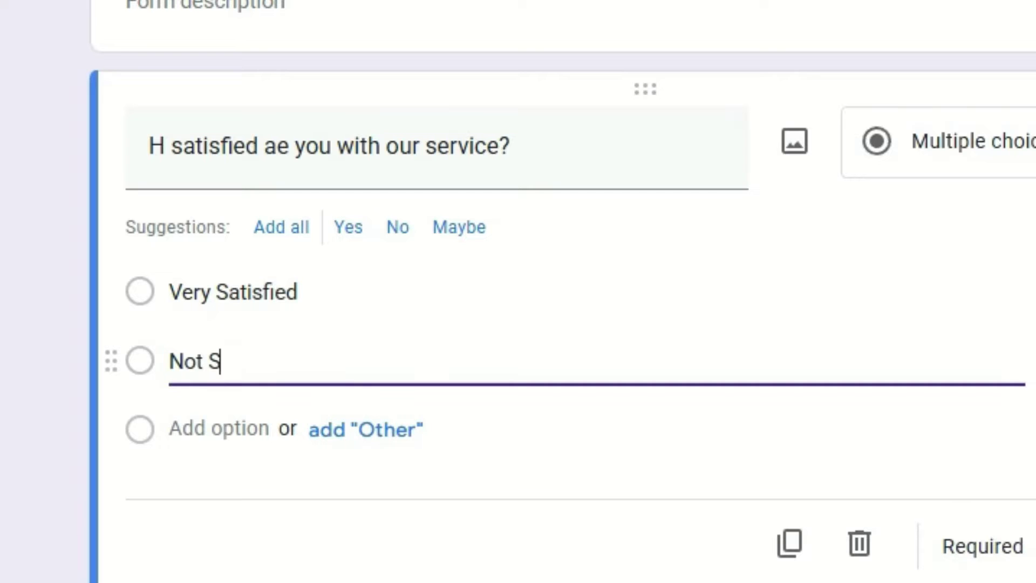
pyautogui.write('atisfied')
pyautogui.press('Return')
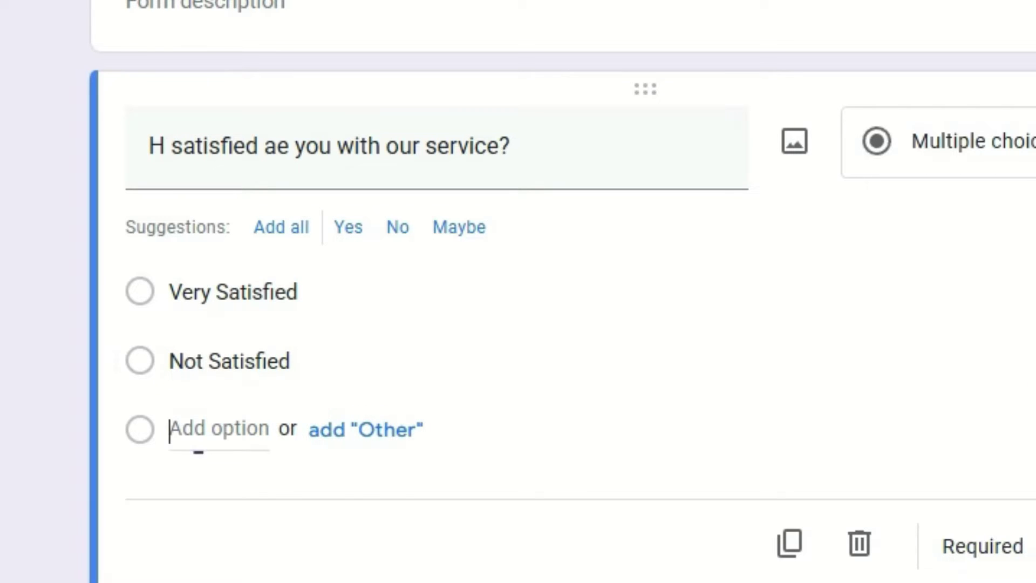
pyautogui.write('Dissapoin')
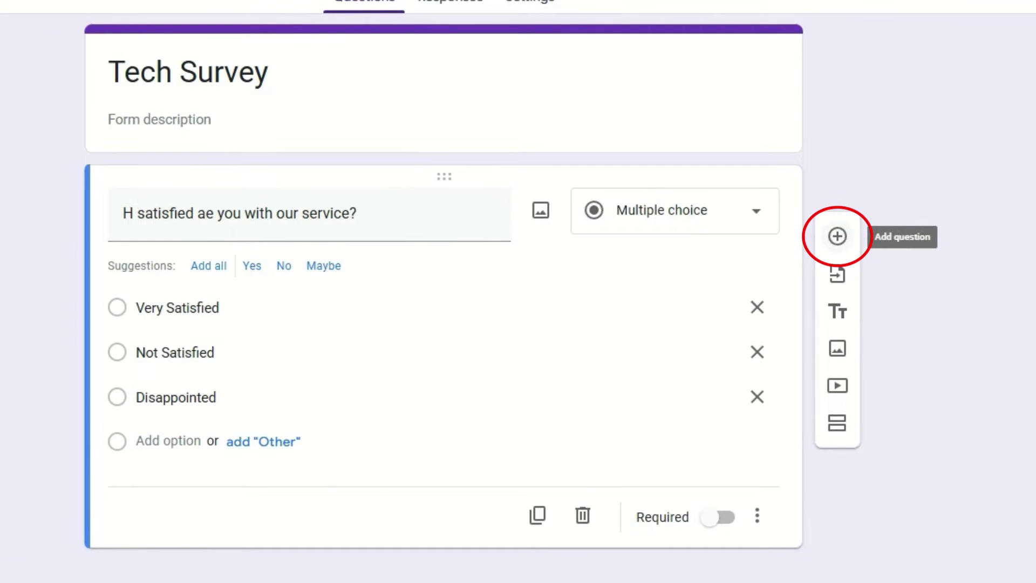
# Step: Add a Checkboxes question 'What features did you find most useful?'
pyautogui.click(837, 236)
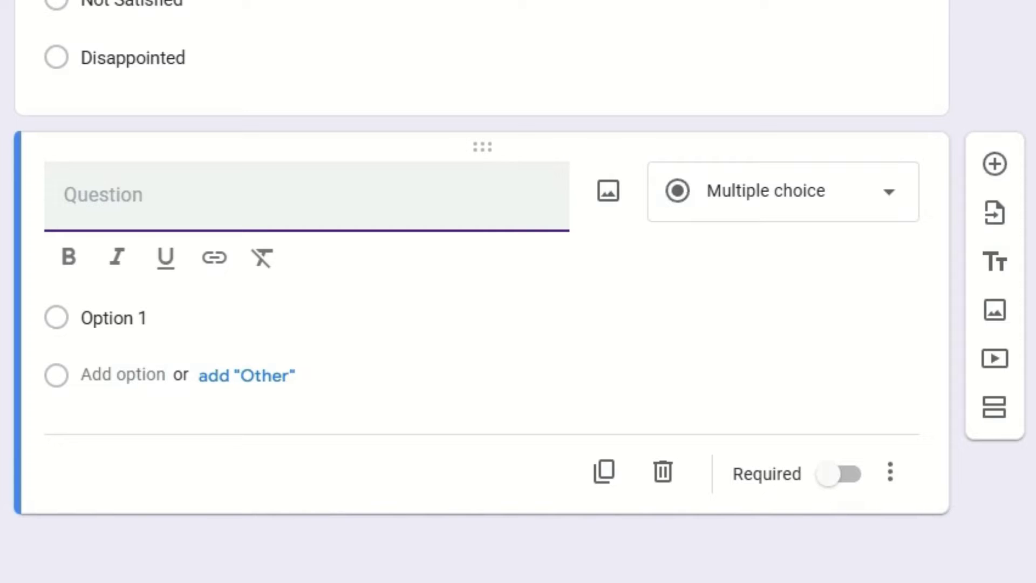
pyautogui.write('Wha')
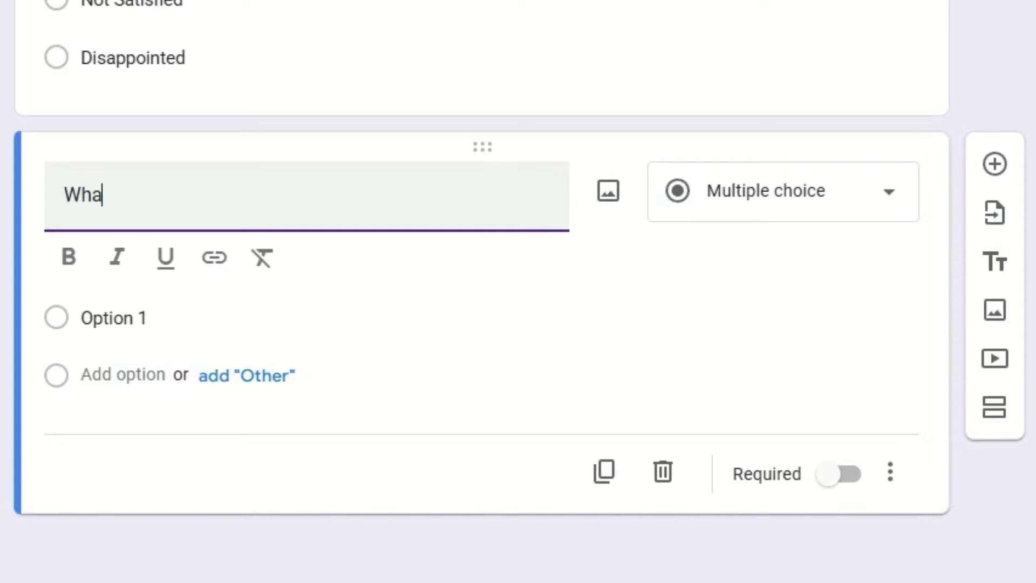
pyautogui.write('t features did')
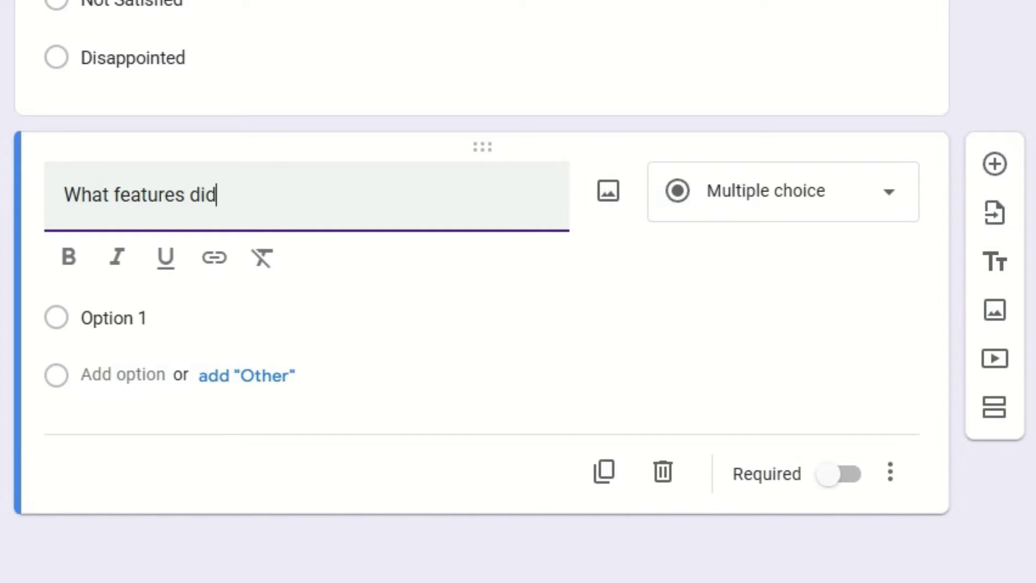
pyautogui.write(' you find most ')
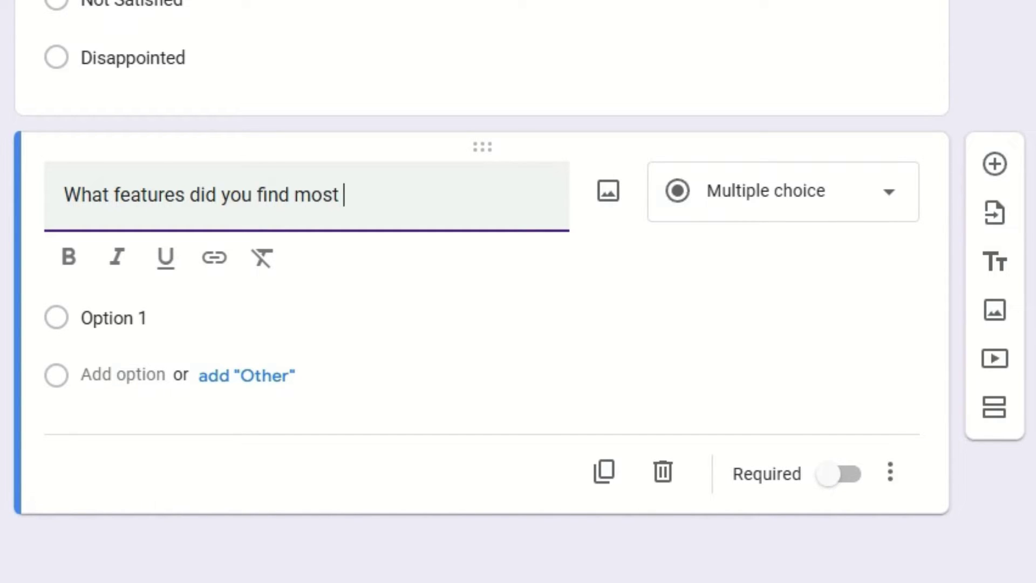
pyautogui.write('useful?')
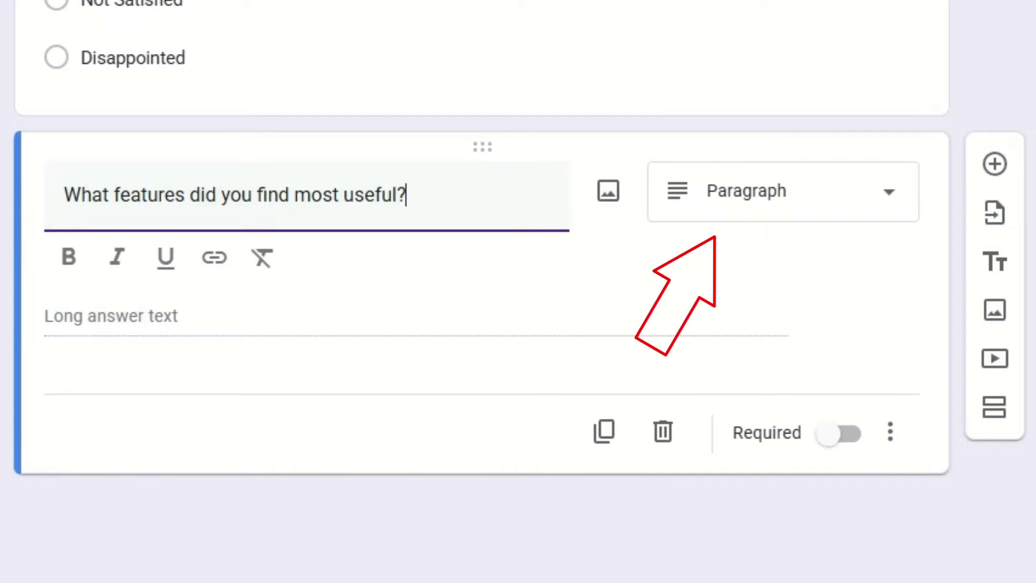
pyautogui.click(782, 192)
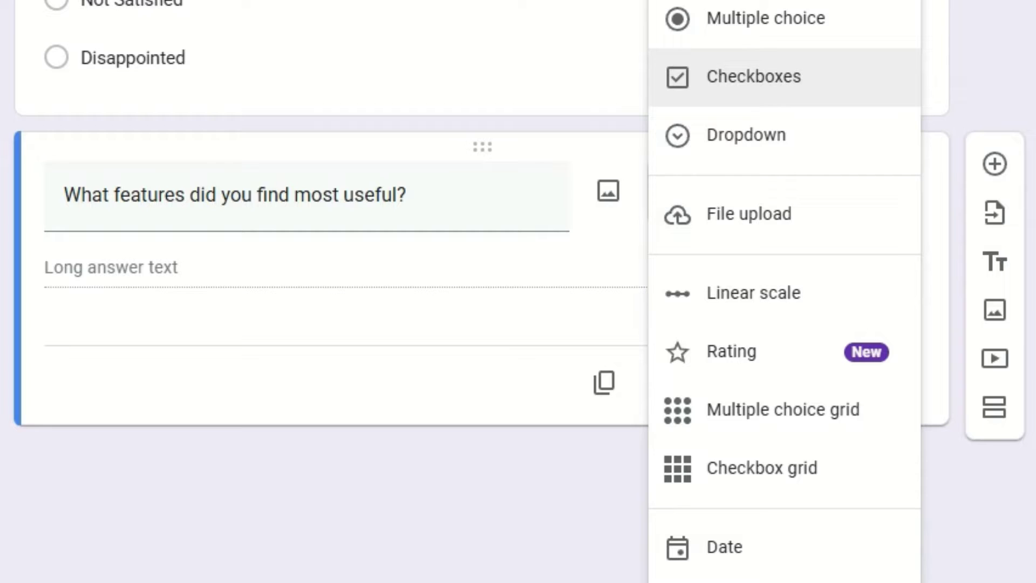
pyautogui.click(754, 77)
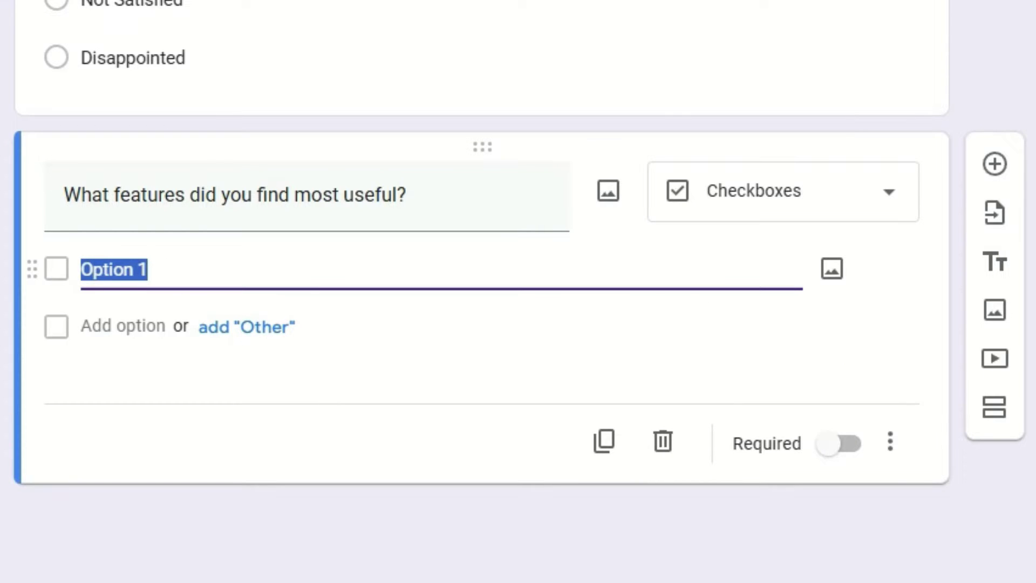
# Step: List options User-friendly interface, customer support and easy payment
pyautogui.write('User')
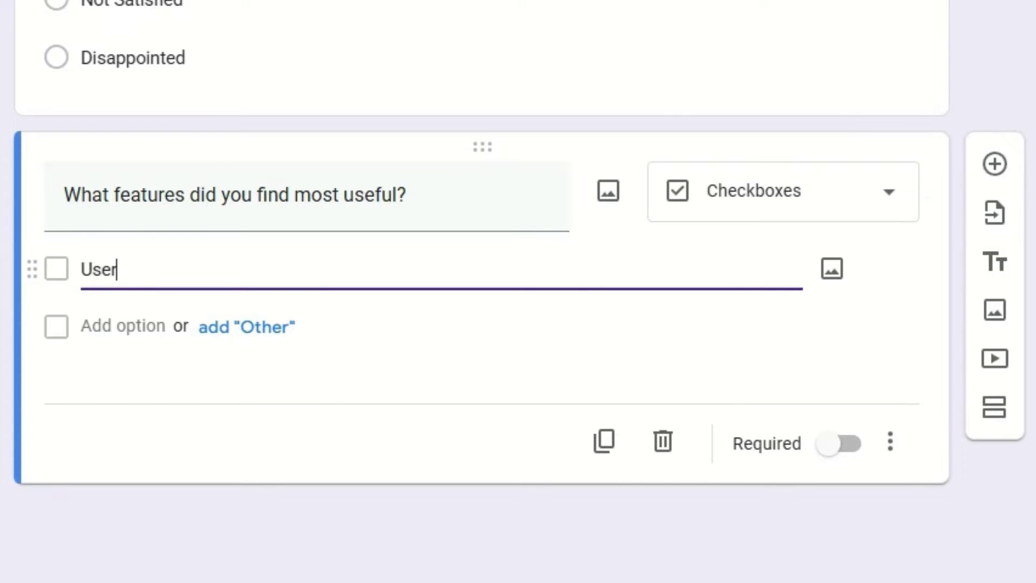
pyautogui.write('-friendly interface')
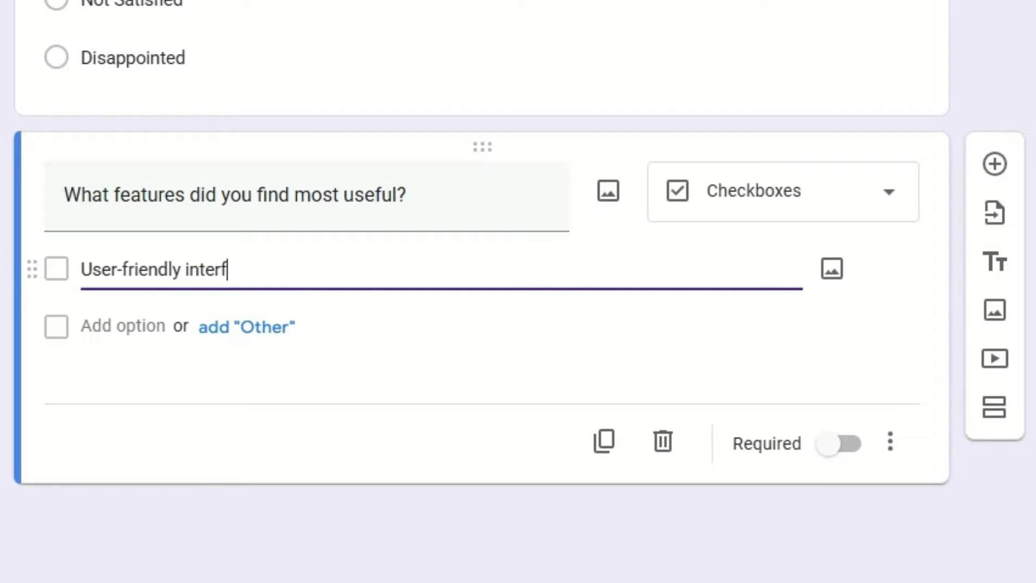
pyautogui.press('Return')
pyautogui.write('cus')
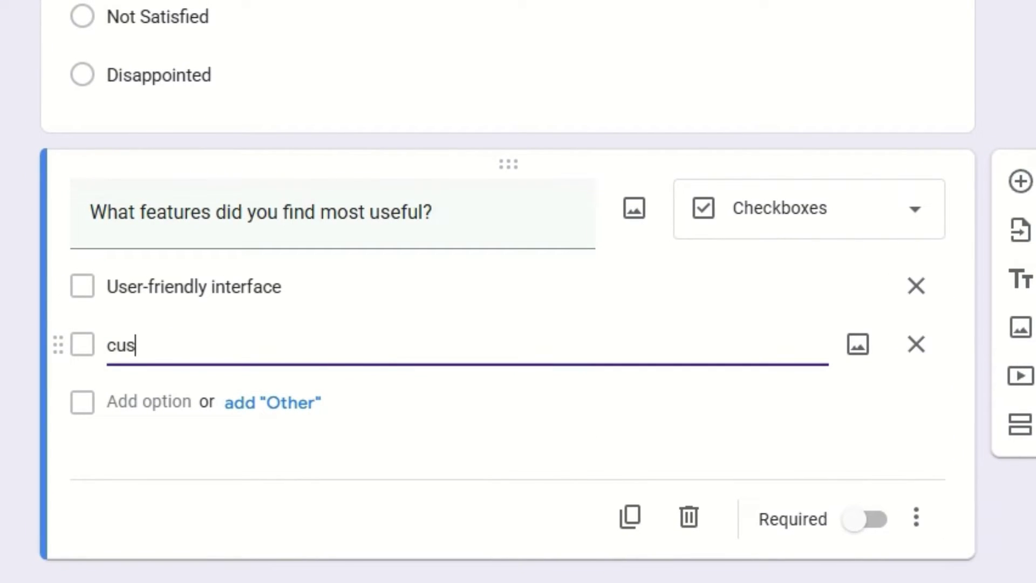
pyautogui.write('tomer support')
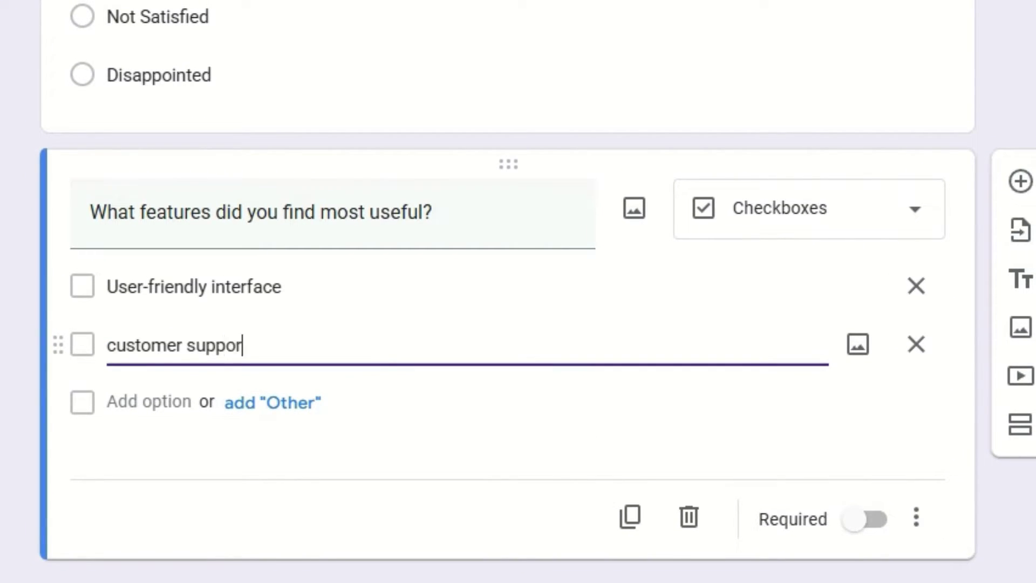
pyautogui.press('Return')
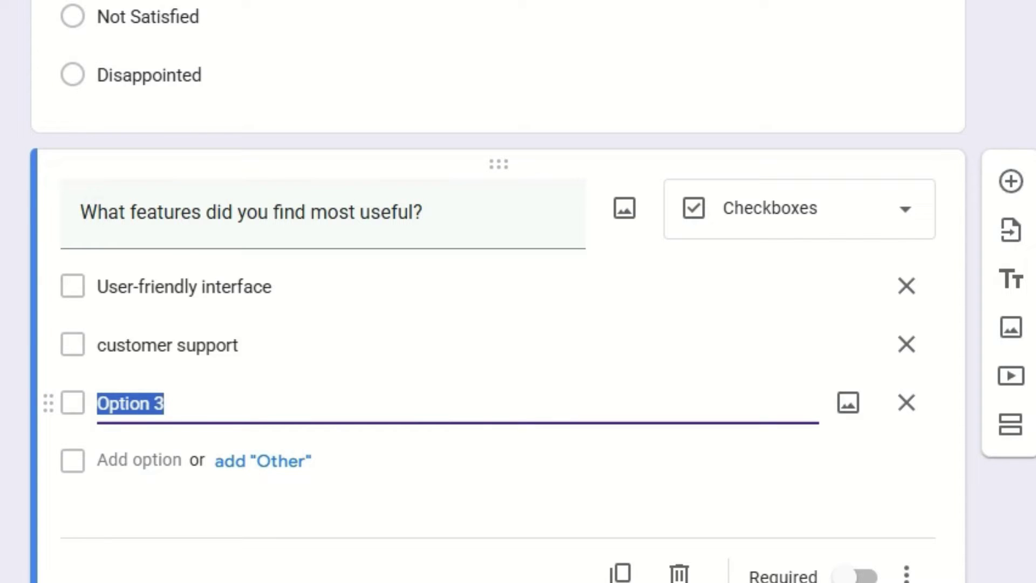
pyautogui.write('easy paymen')
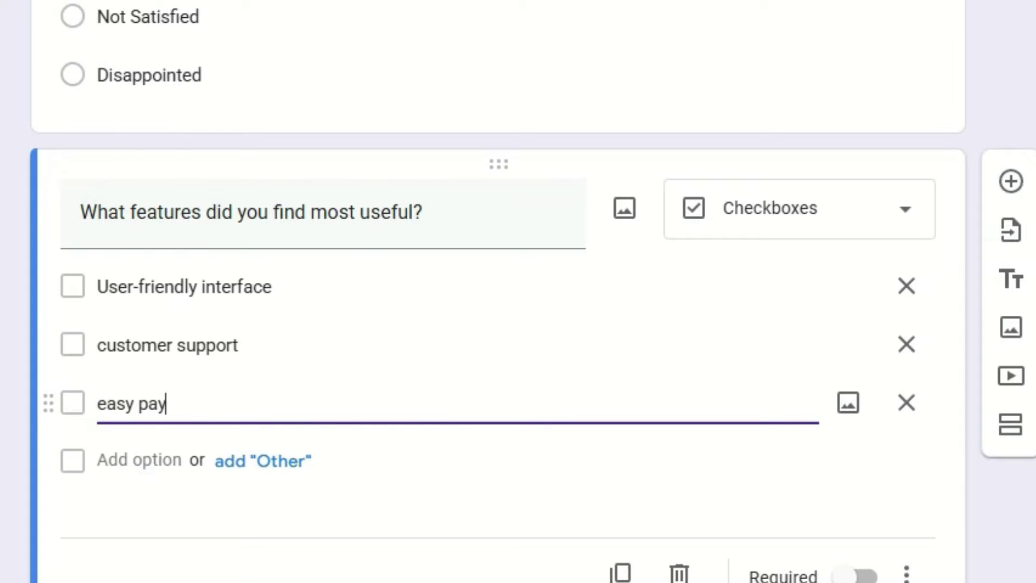
pyautogui.write('t')
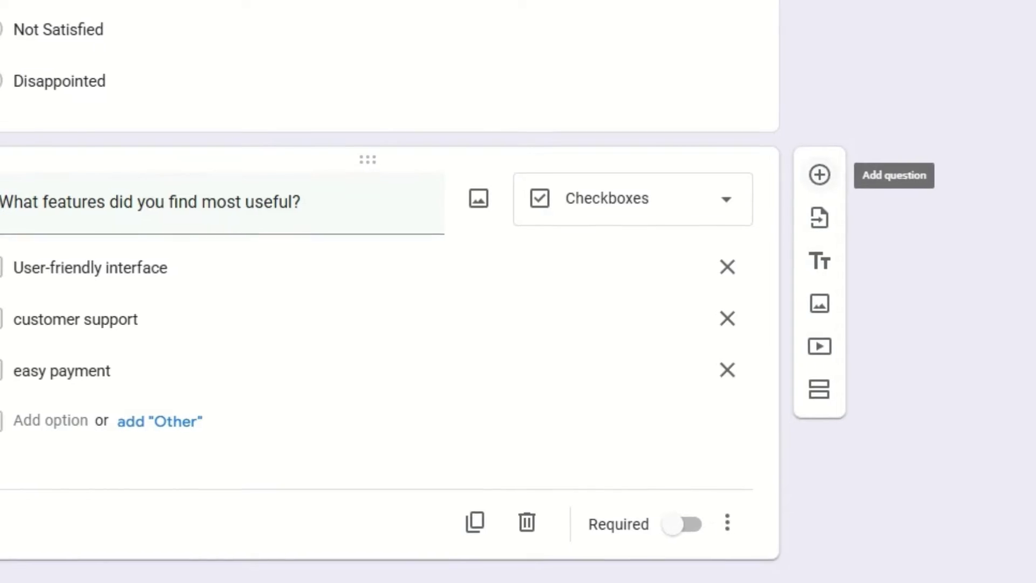
# Step: Add the Paragraph question 'What Improvements Would yo suggest?' below the features question
pyautogui.click(819, 174)
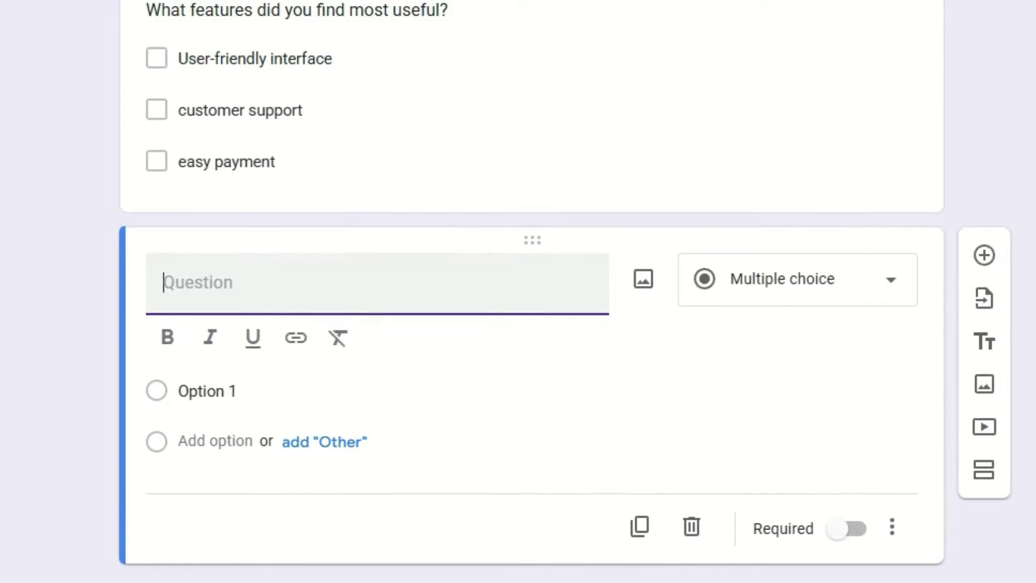
pyautogui.write('Wha')
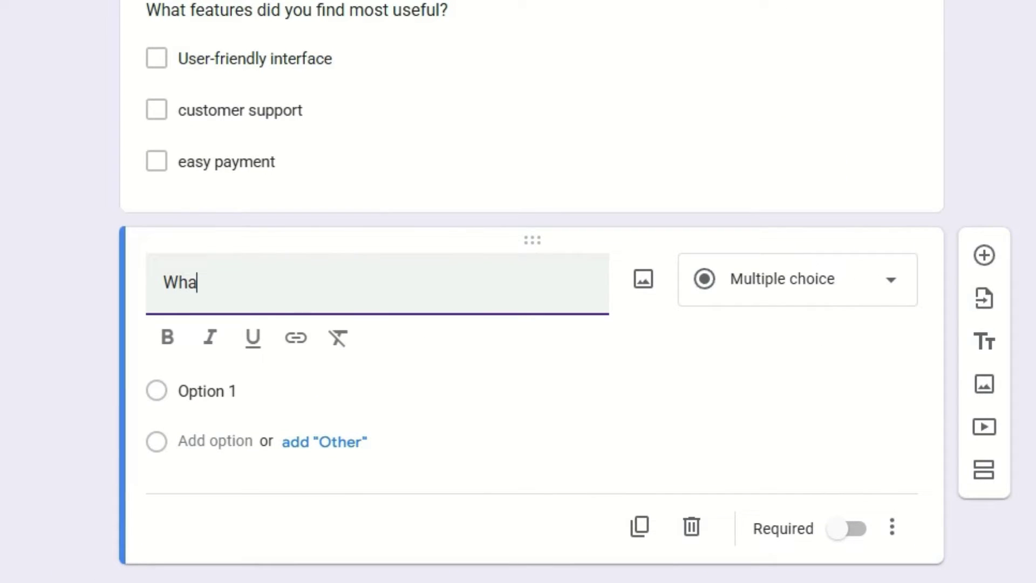
pyautogui.write('t Improveme')
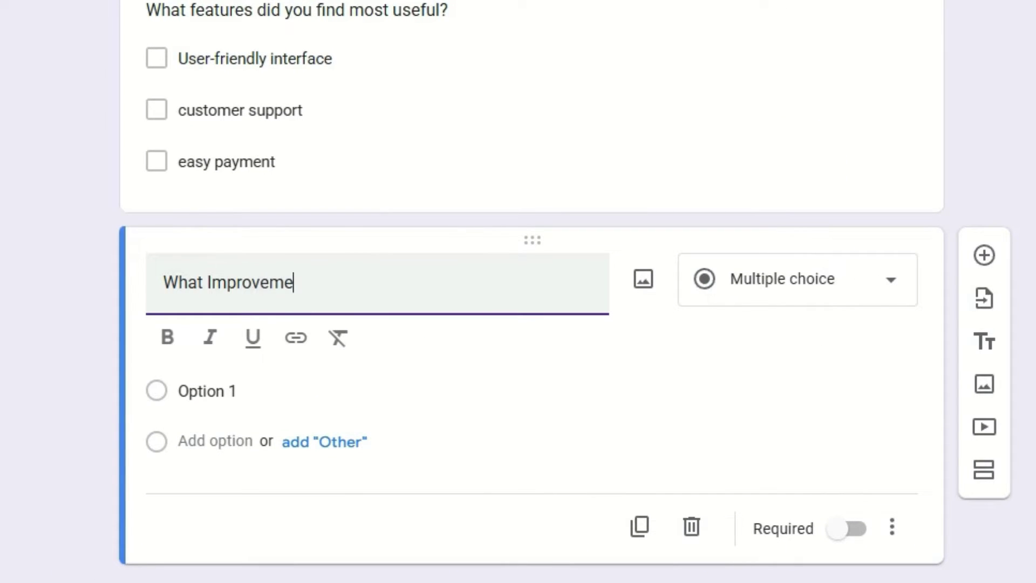
pyautogui.write('nts Would yo suggest?')
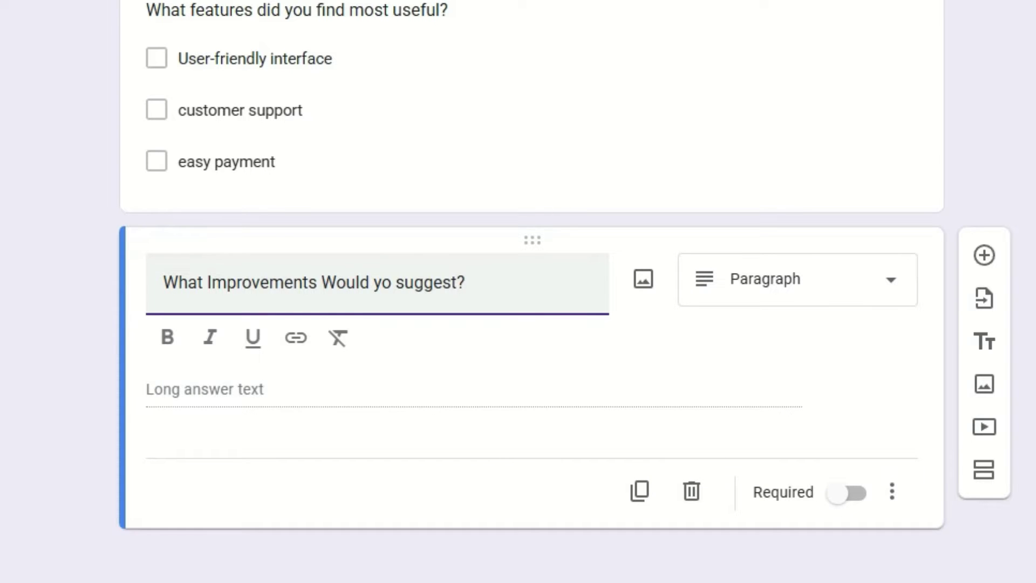
pyautogui.click(795, 300)
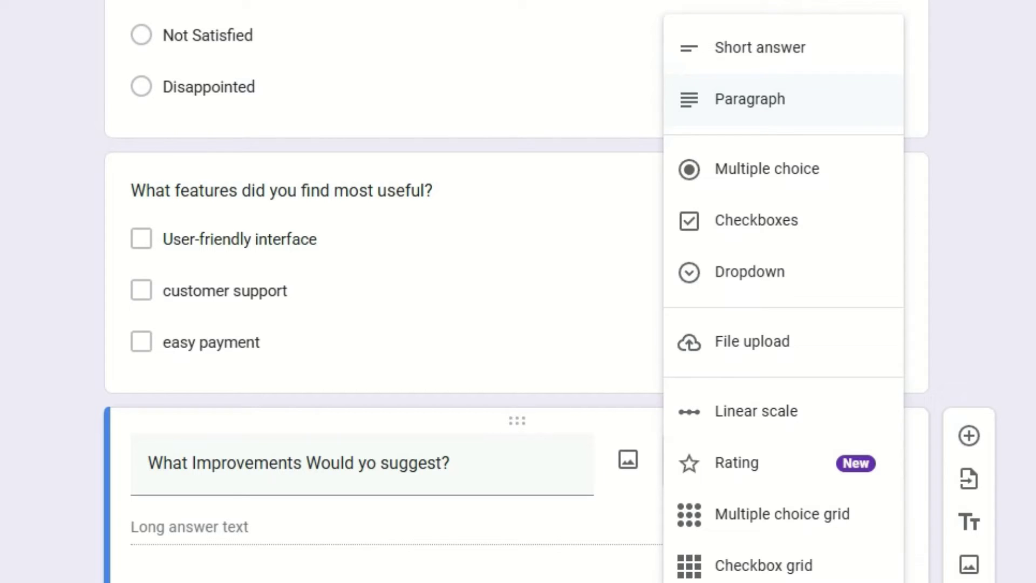
pyautogui.press('Escape')
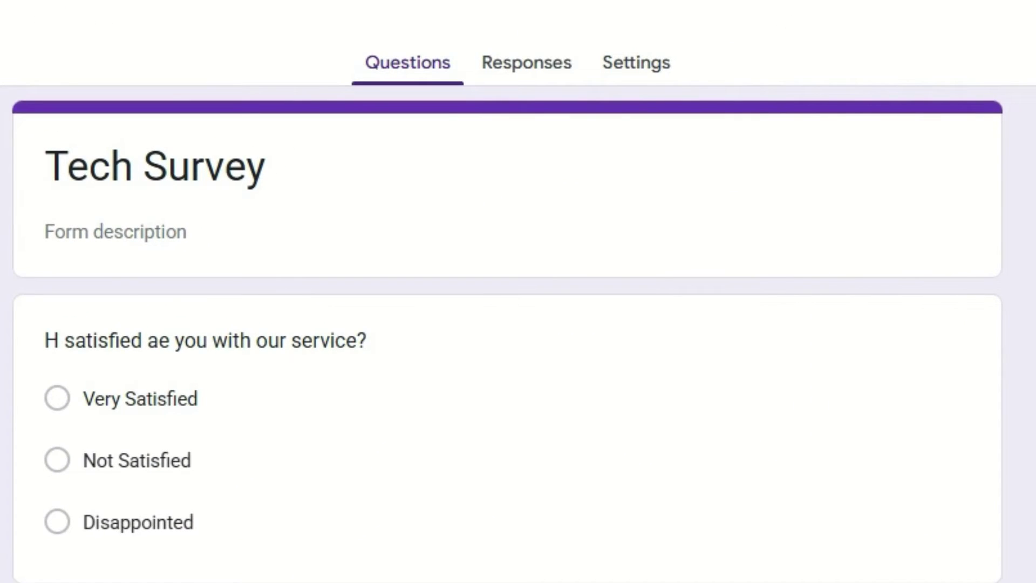
# Step: Set Form defaults to collect email addresses via Responder input, then return to Questions
pyautogui.click(636, 62)
pyautogui.scroll(-3, 518, 291)
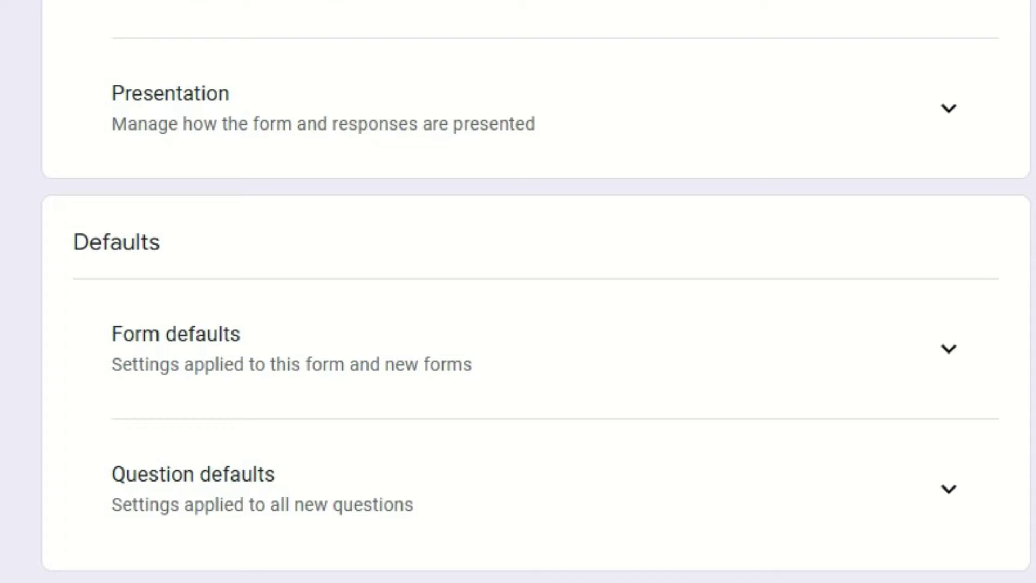
pyautogui.click(949, 348)
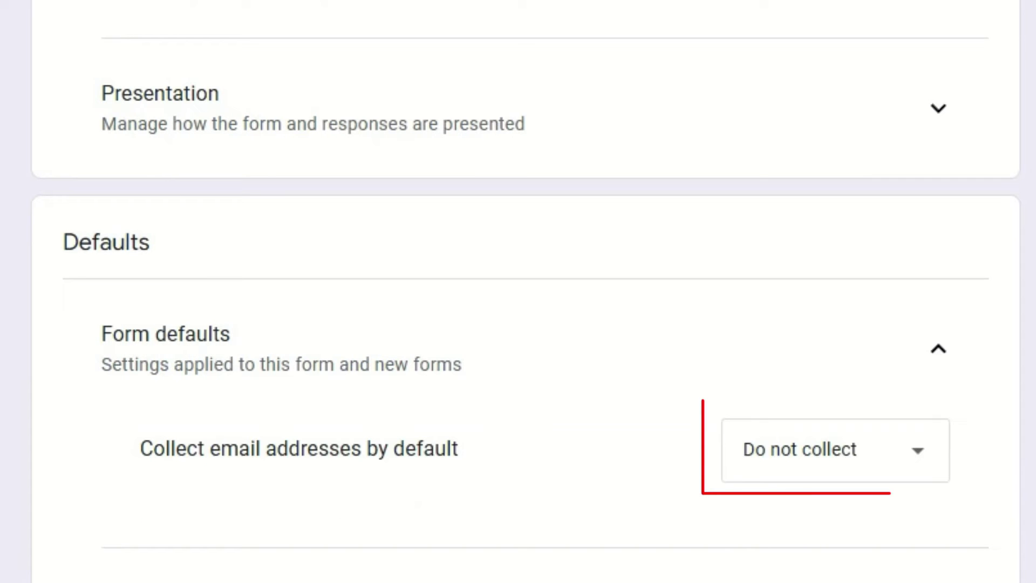
pyautogui.click(836, 450)
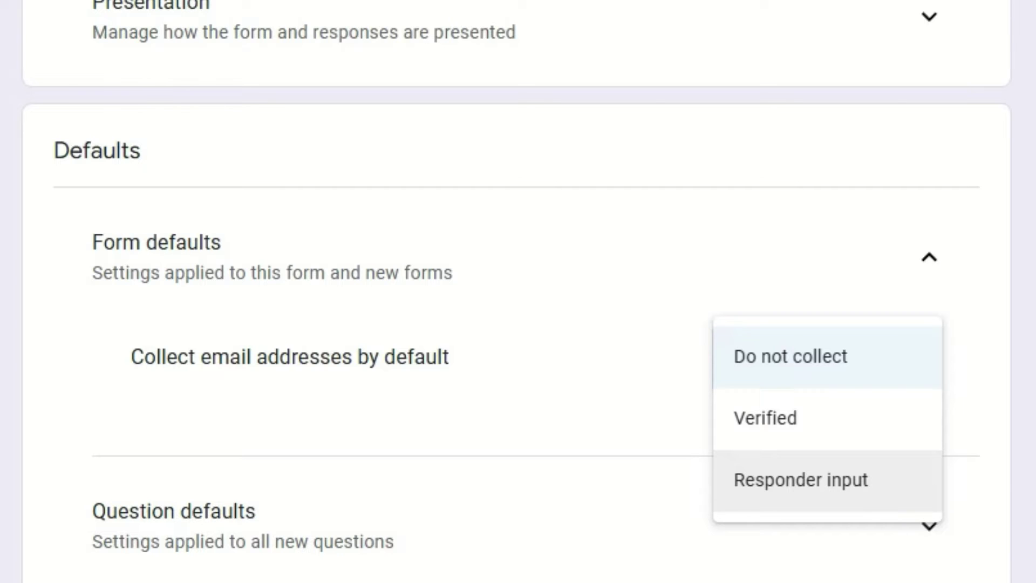
pyautogui.click(801, 480)
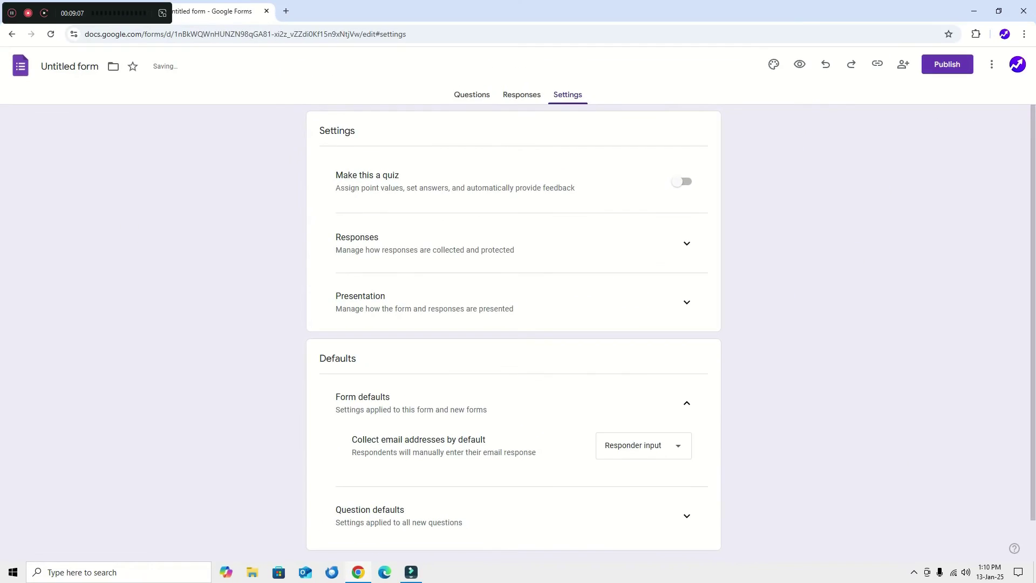
pyautogui.click(471, 94)
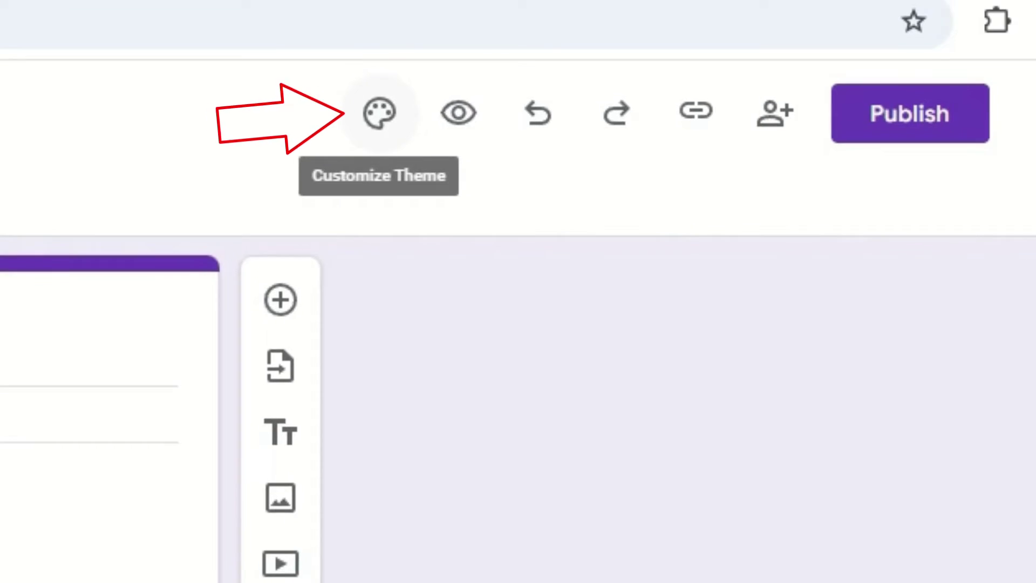
# Step: Give the form a green theme with Comfortaa header font and make the satisfaction question required
pyautogui.click(586, 47)
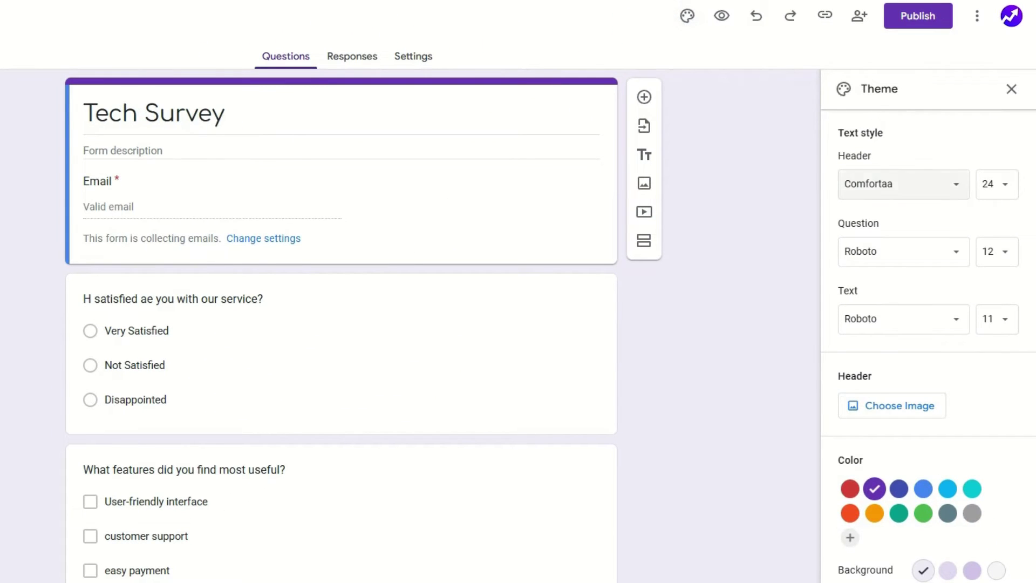
pyautogui.click(903, 184)
pyautogui.moveTo(918, 273)
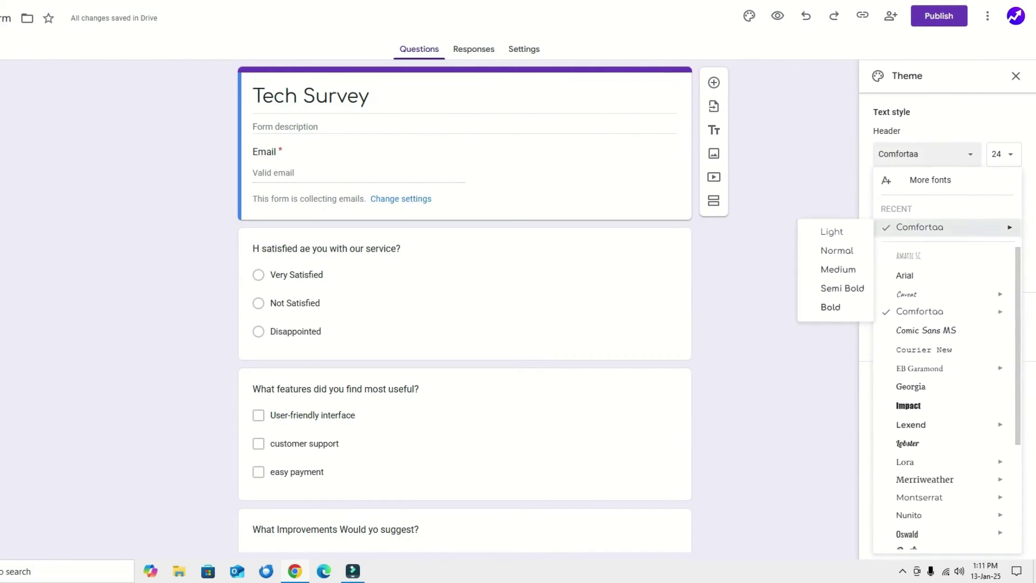
pyautogui.press('Escape')
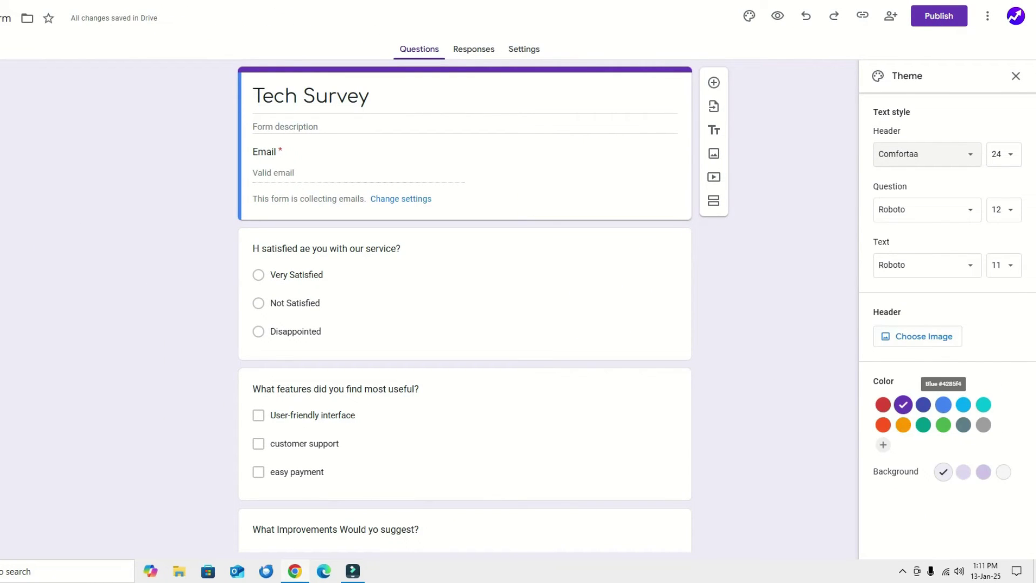
pyautogui.click(943, 424)
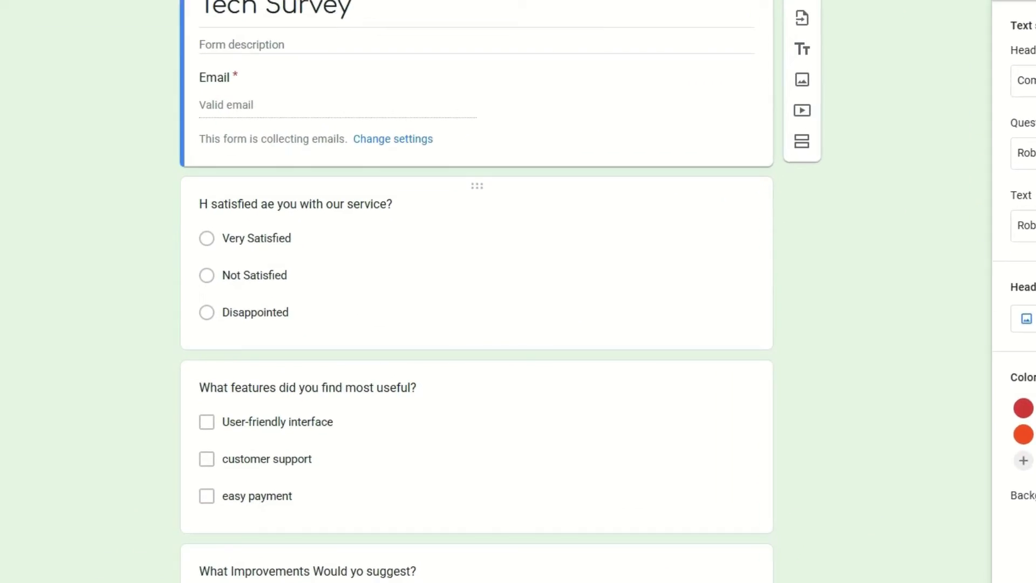
pyautogui.click(294, 303)
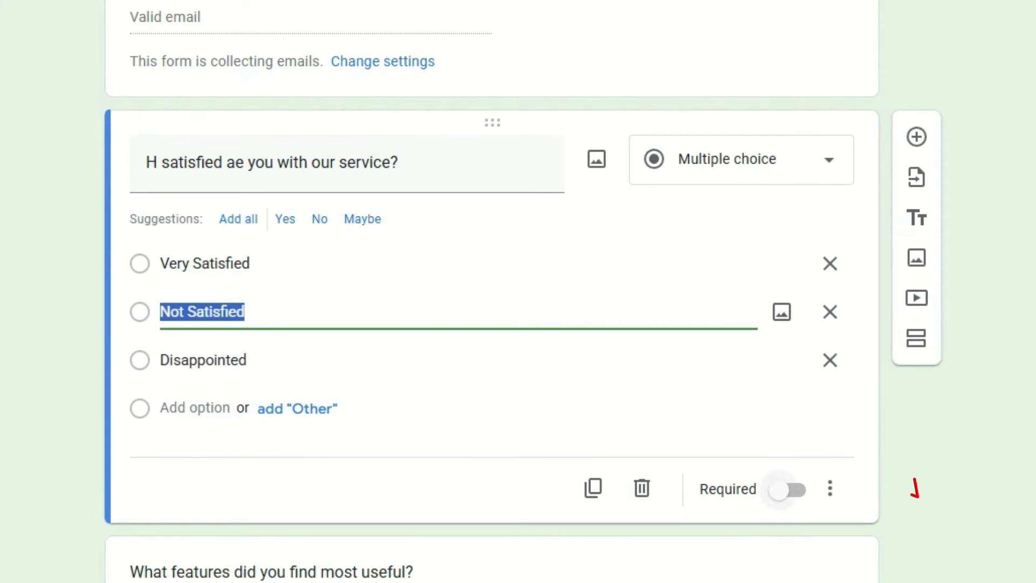
pyautogui.click(788, 489)
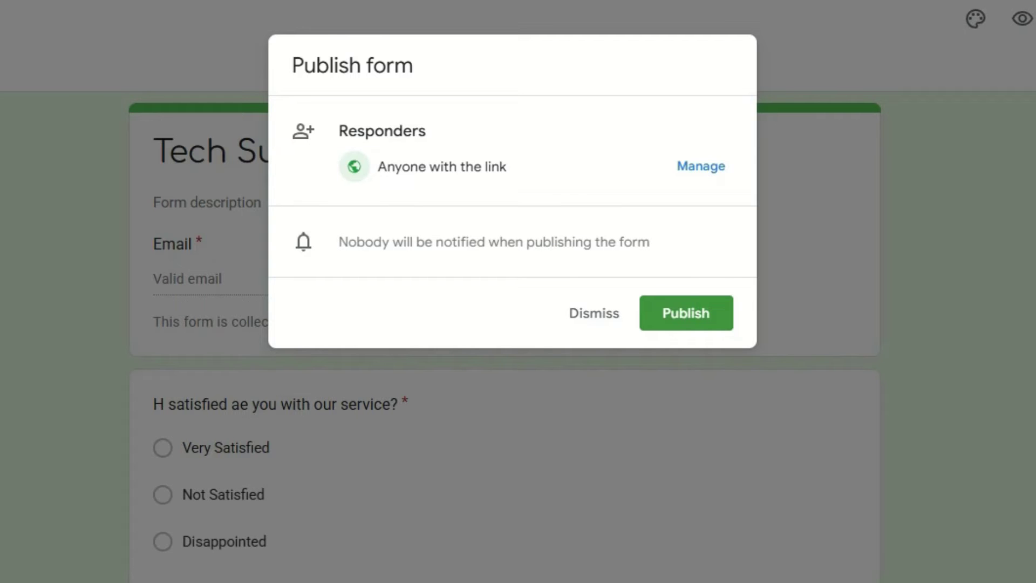
# Step: Check the sharing settings, then publish Tech Survey for anyone with the link
pyautogui.click(701, 165)
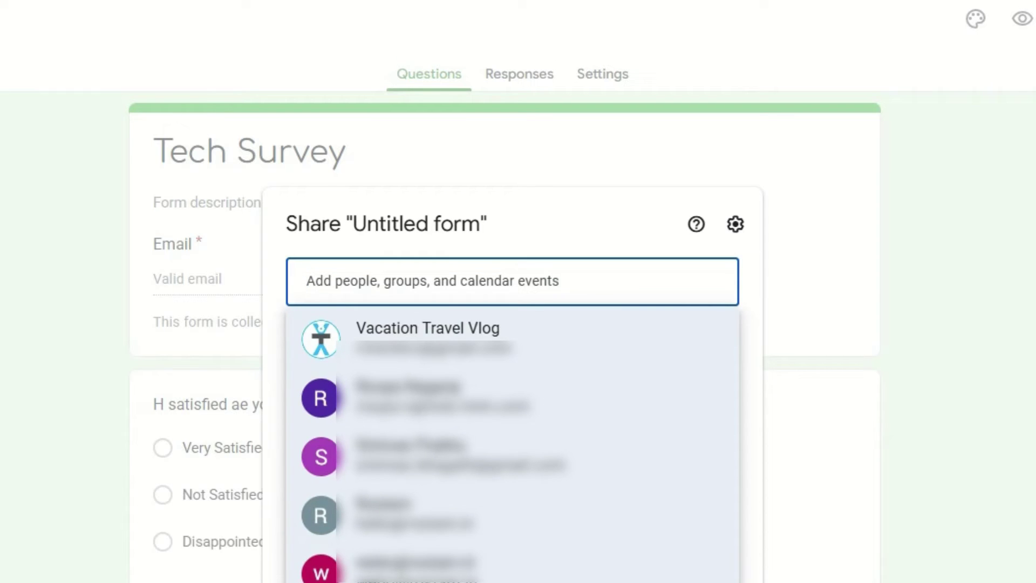
pyautogui.press('Escape')
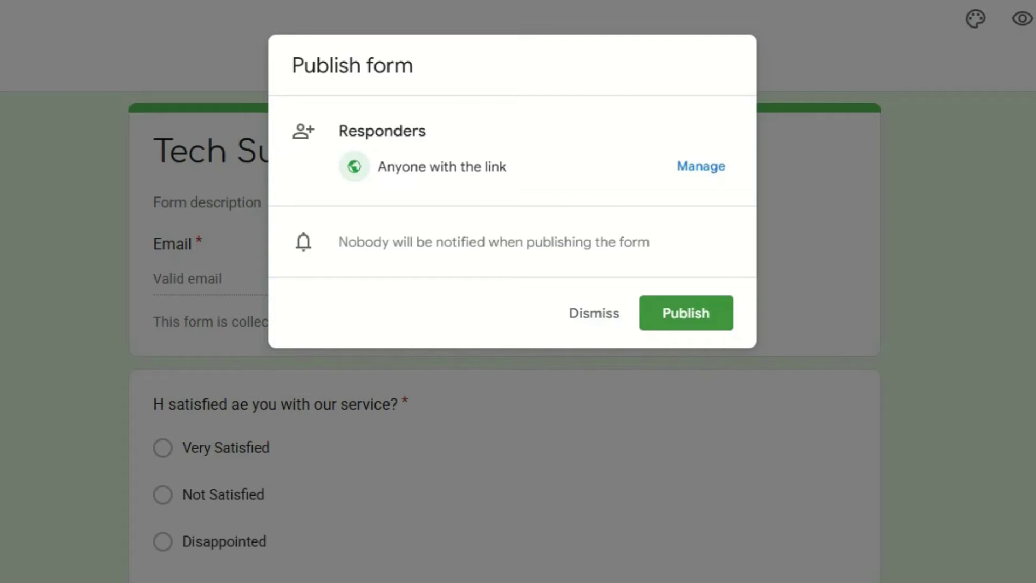
pyautogui.click(686, 312)
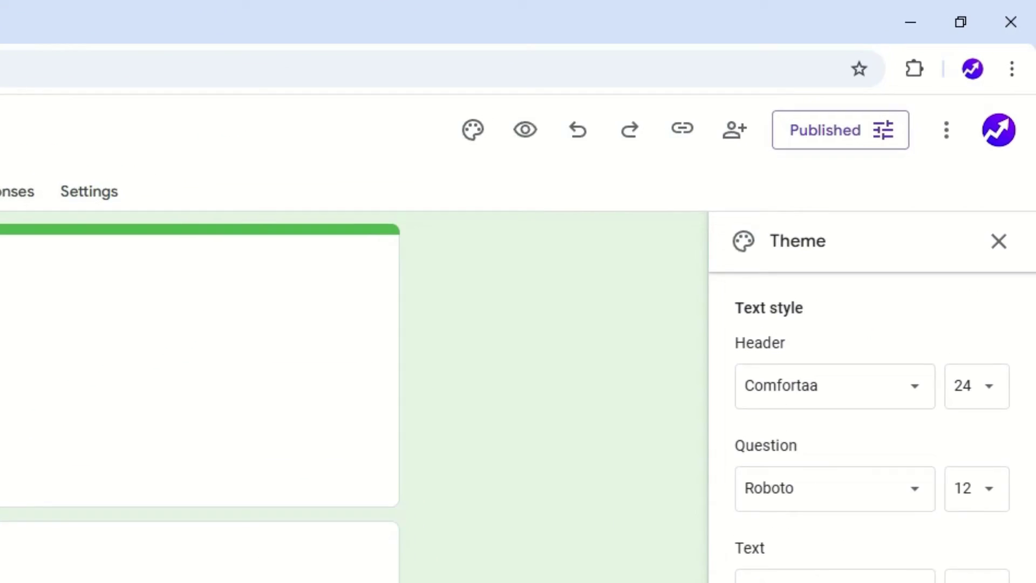
# Step: Copy the shortened forms.gle responder link from the Published options
pyautogui.click(938, 64)
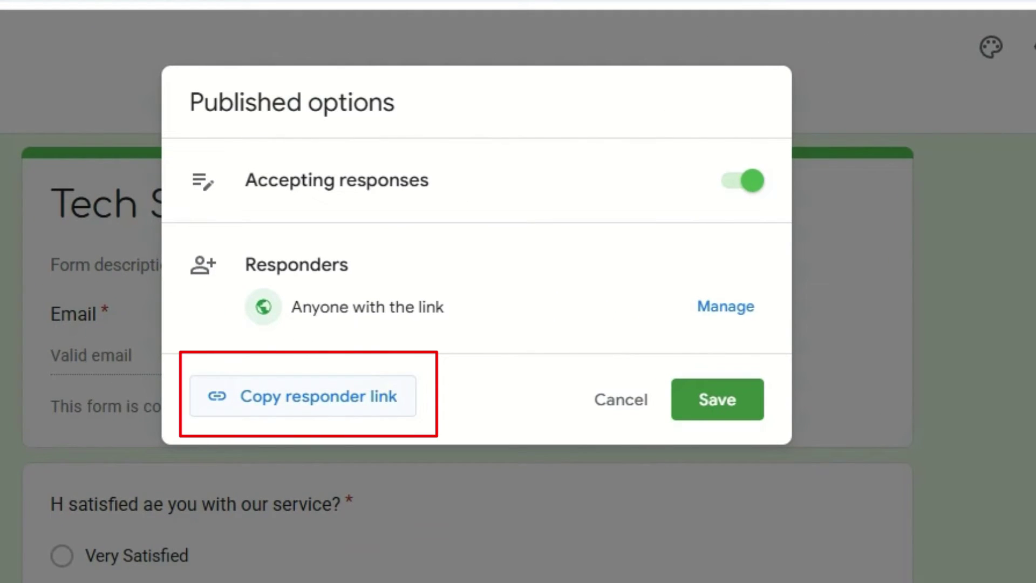
pyautogui.click(302, 395)
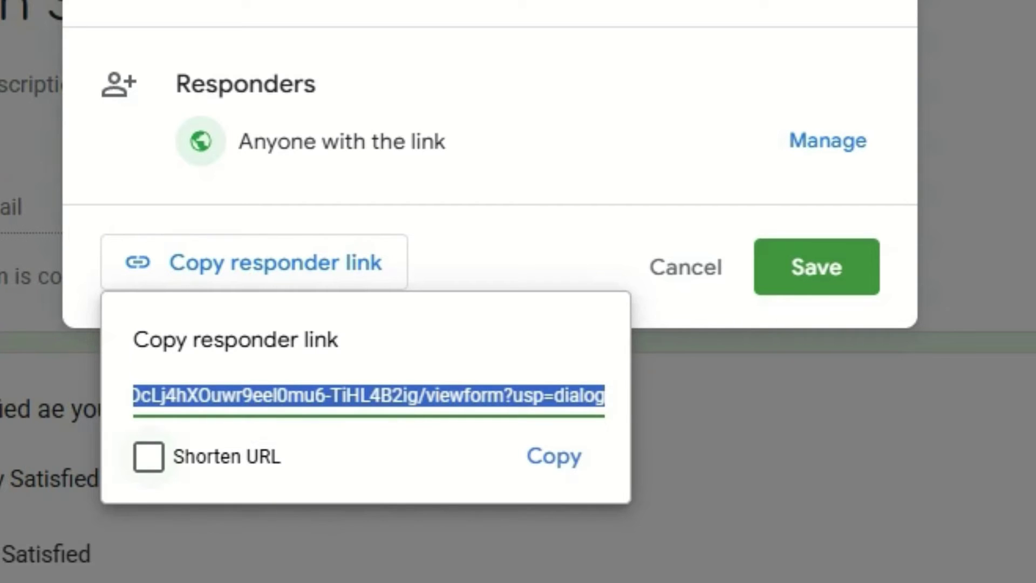
pyautogui.click(149, 457)
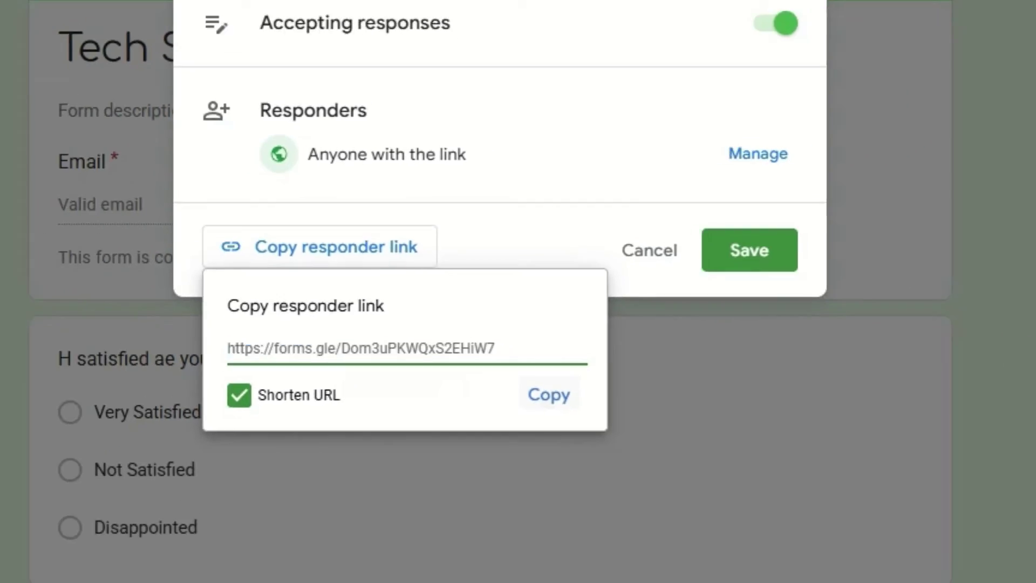
pyautogui.hotkey('ctrl', 'c')
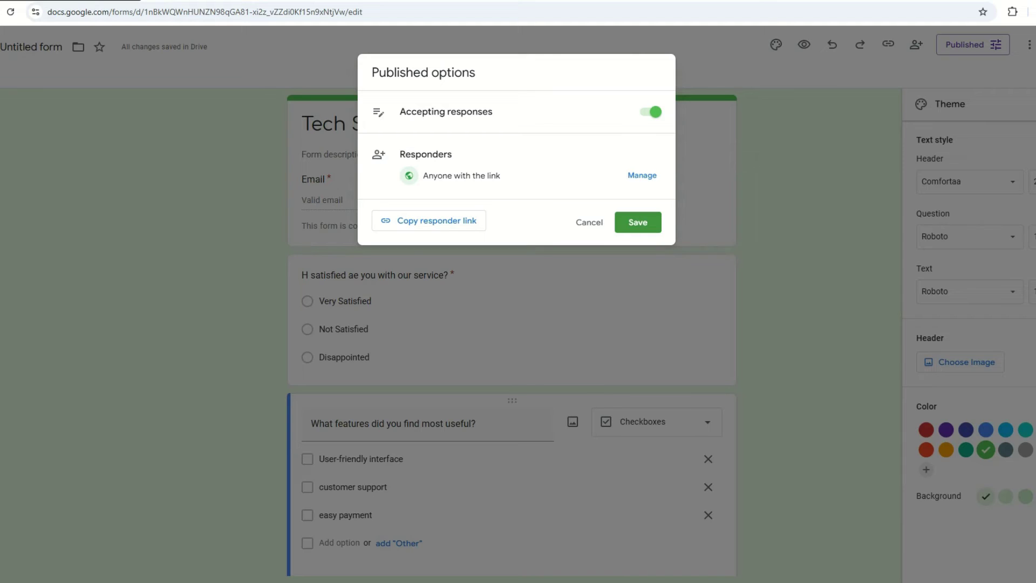
# Step: Load the copied Tech Survey responder link in a new Incognito window
pyautogui.hotkey('ctrl', 'shift', 'n')
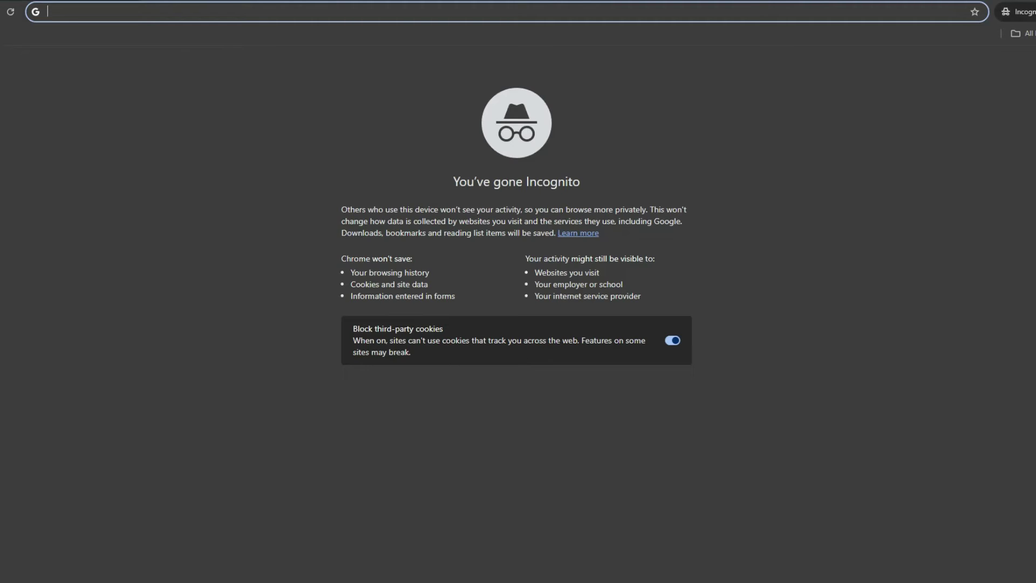
pyautogui.hotkey('ctrl', 'v')
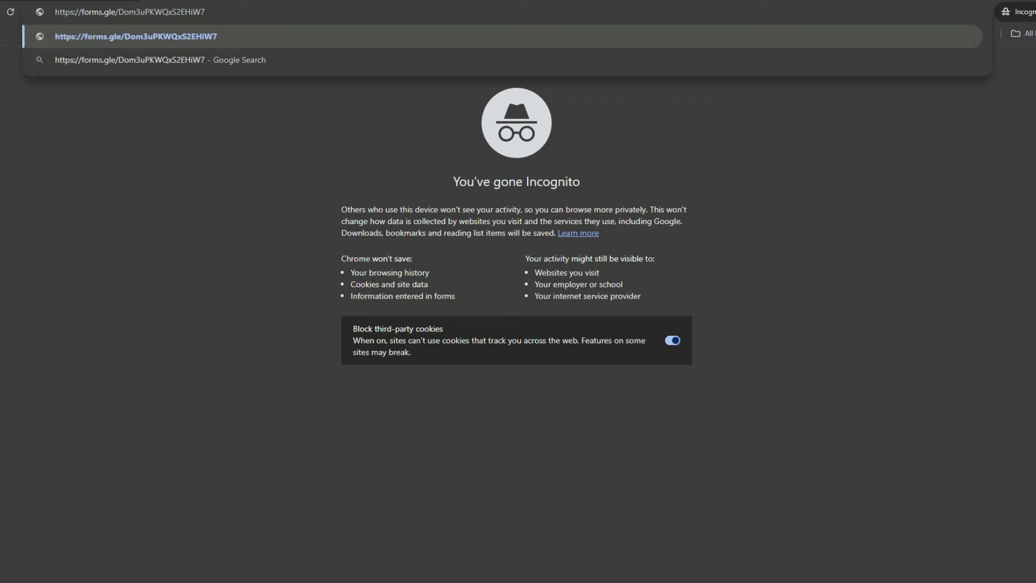
pyautogui.press('Return')
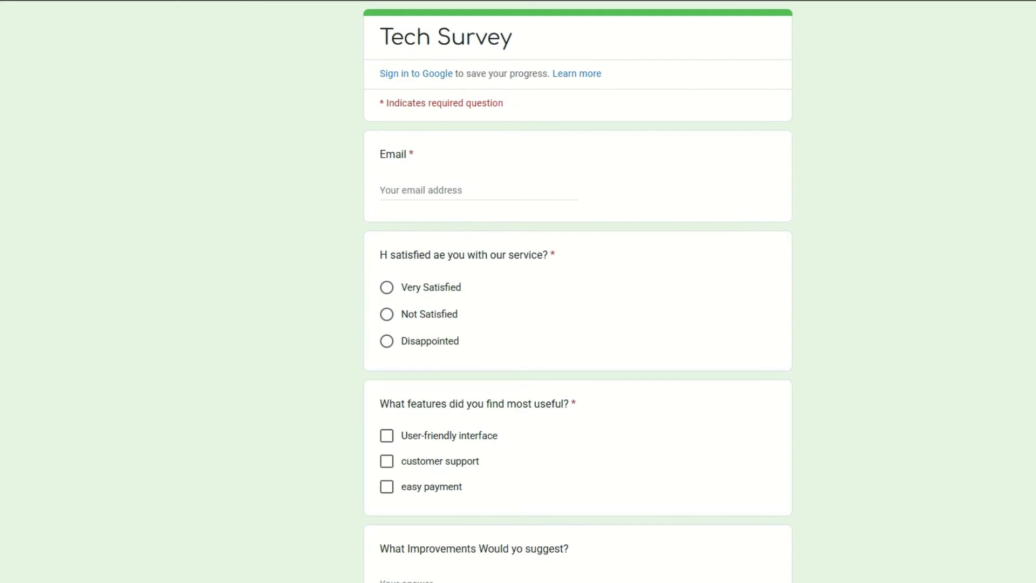
# Step: Enter the respondent's email, choose Very Satisfied, and tick User-friendly interface, customer support and easy payment
pyautogui.click(421, 190)
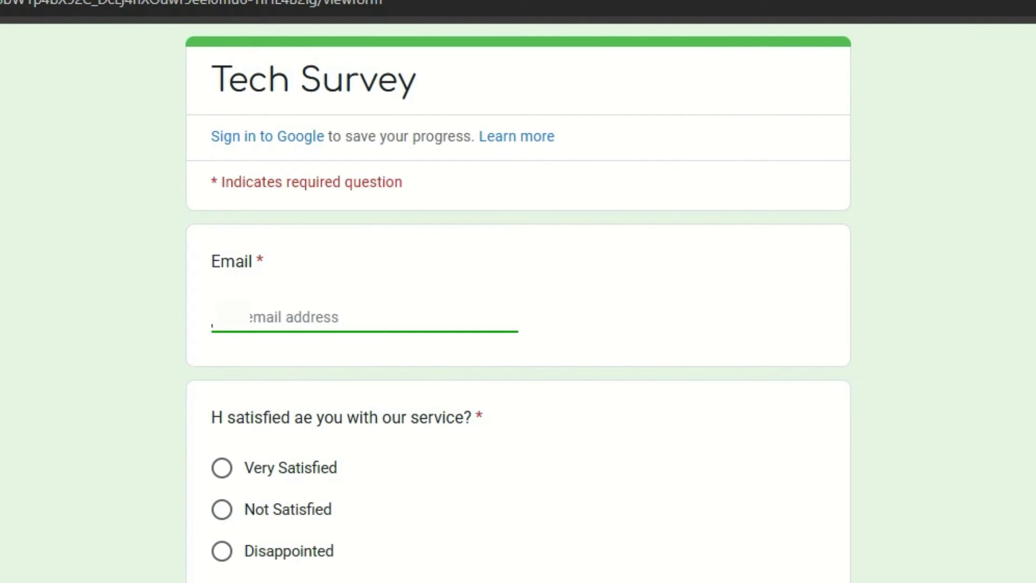
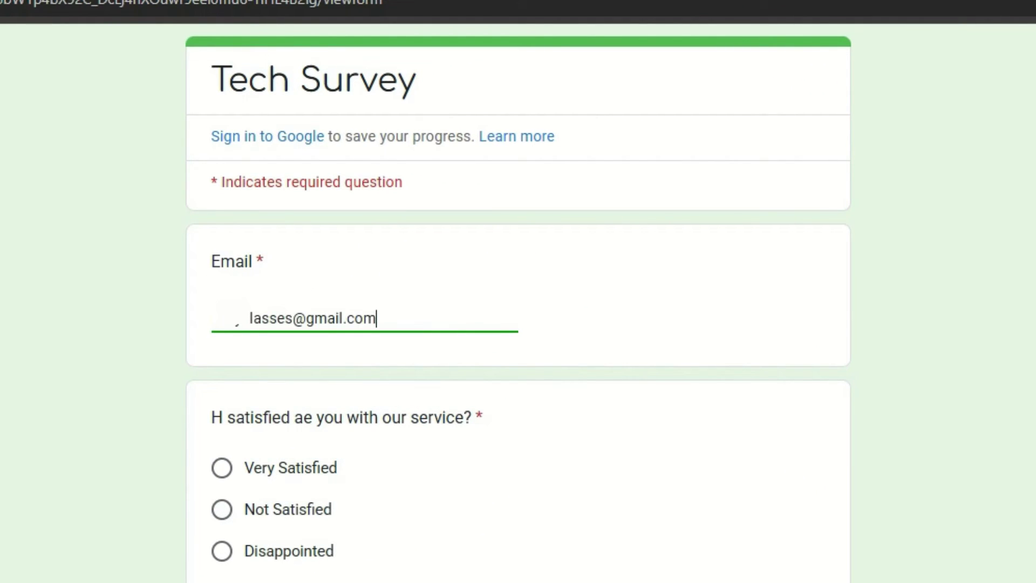
pyautogui.doubleClick(479, 417)
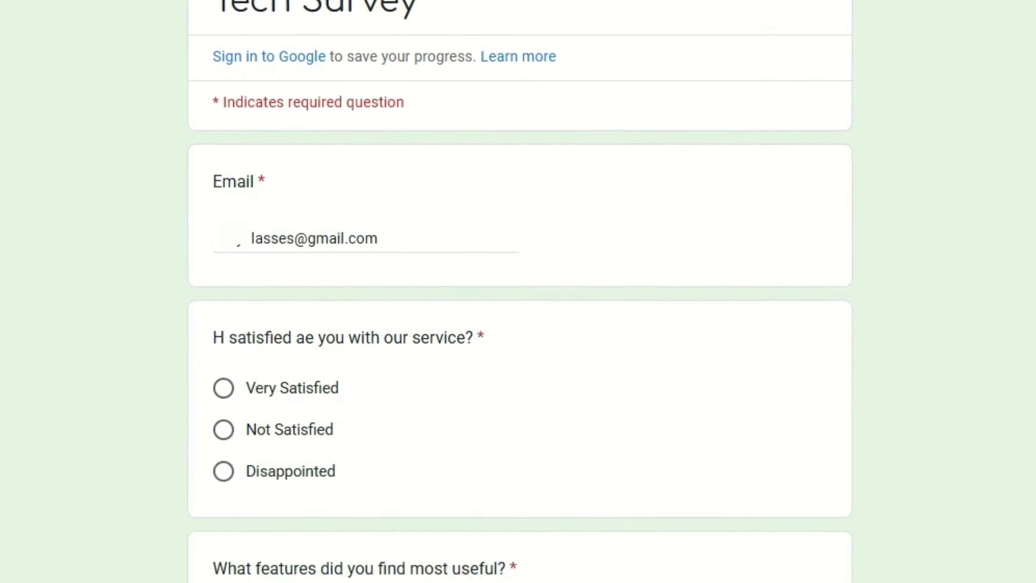
pyautogui.click(221, 467)
pyautogui.click(222, 582)
pyautogui.click(229, 204)
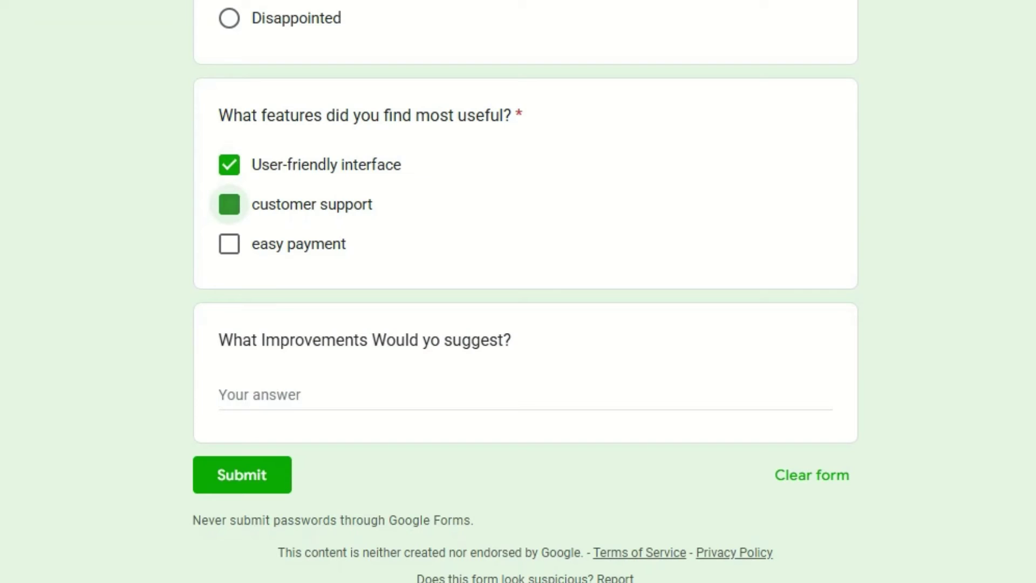
pyautogui.click(229, 243)
# Step: Suggest 'Make good useful totorials' as an improvement and submit the response
pyautogui.click(259, 395)
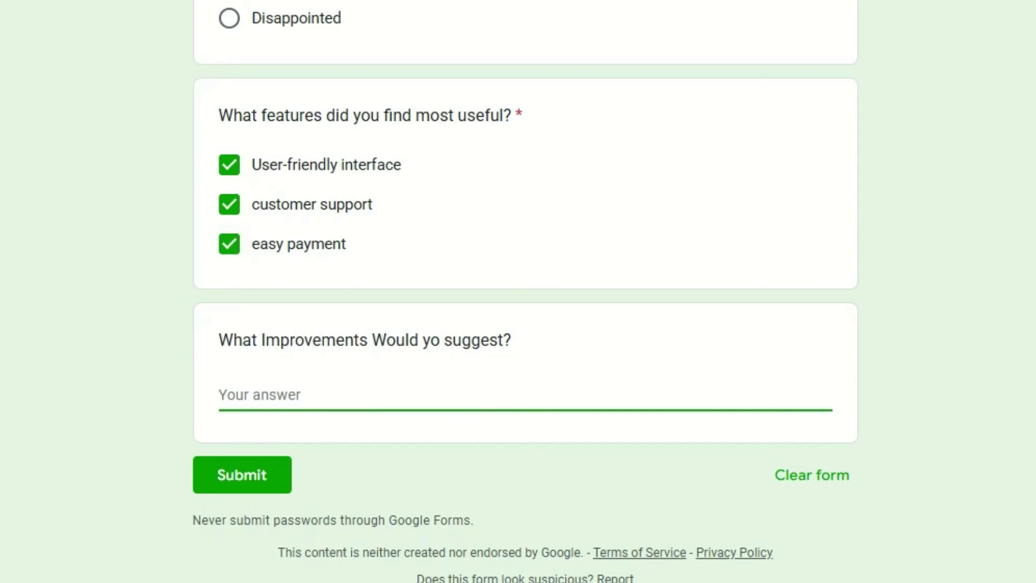
pyautogui.write('Make good useful totorials')
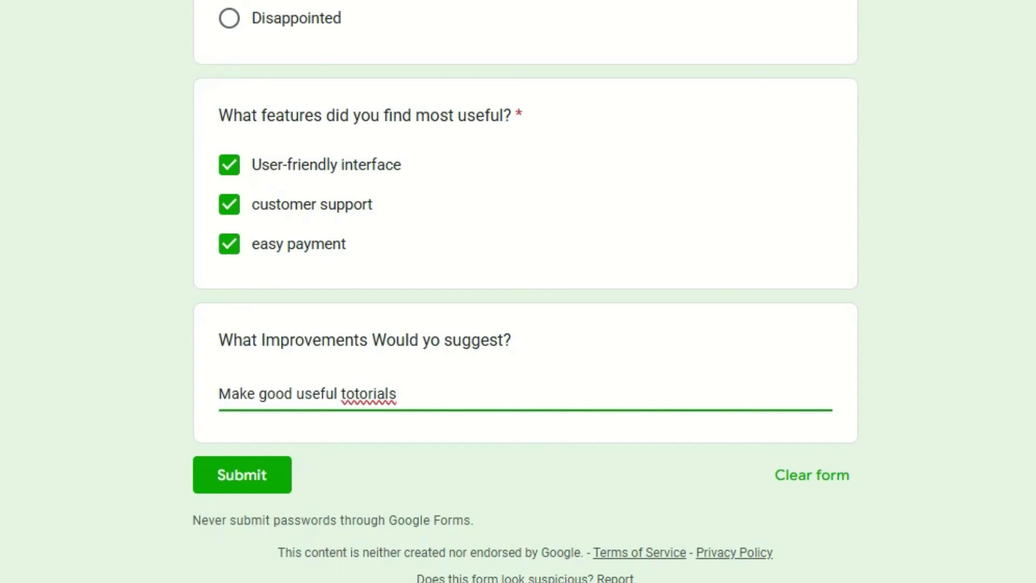
pyautogui.click(242, 474)
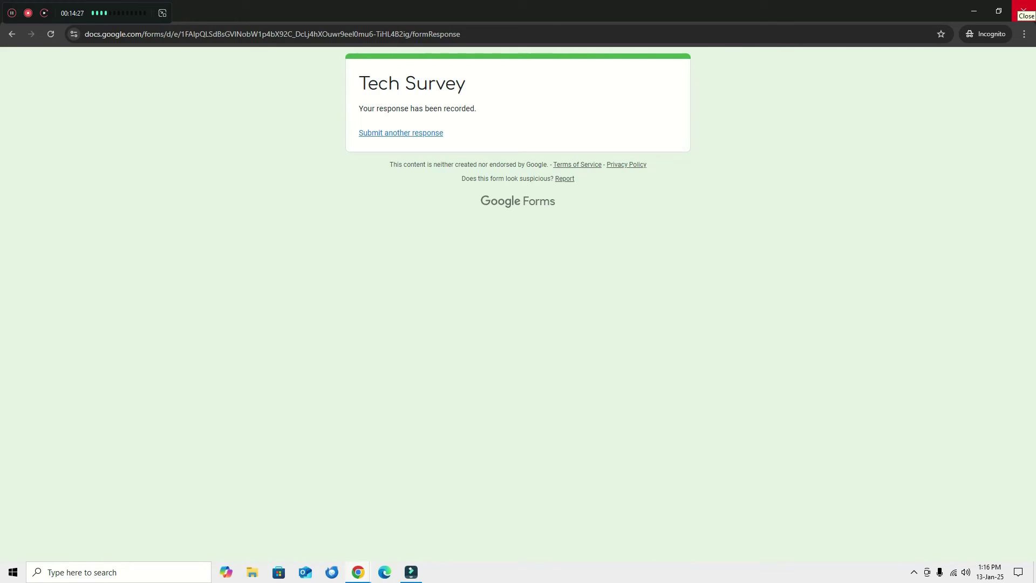
# Step: Close the Incognito window, then check the single response by Question and in the Summary charts
pyautogui.click(1023, 10)
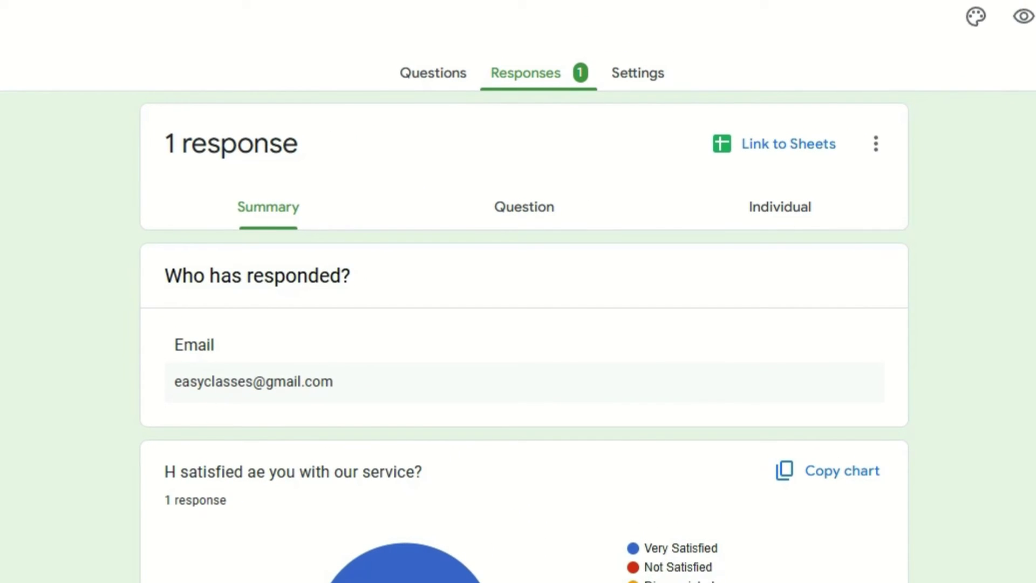
pyautogui.click(524, 206)
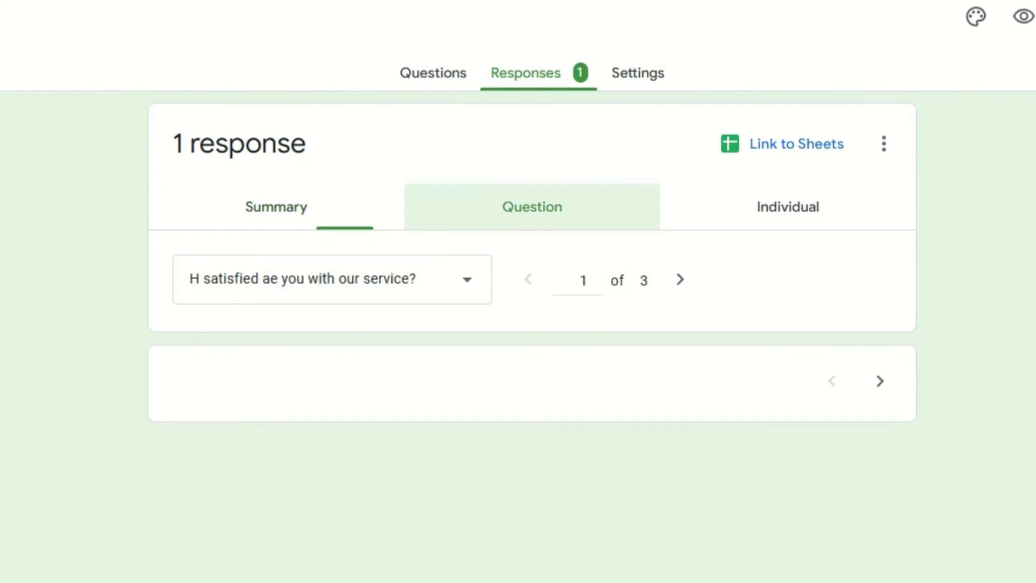
pyautogui.click(276, 207)
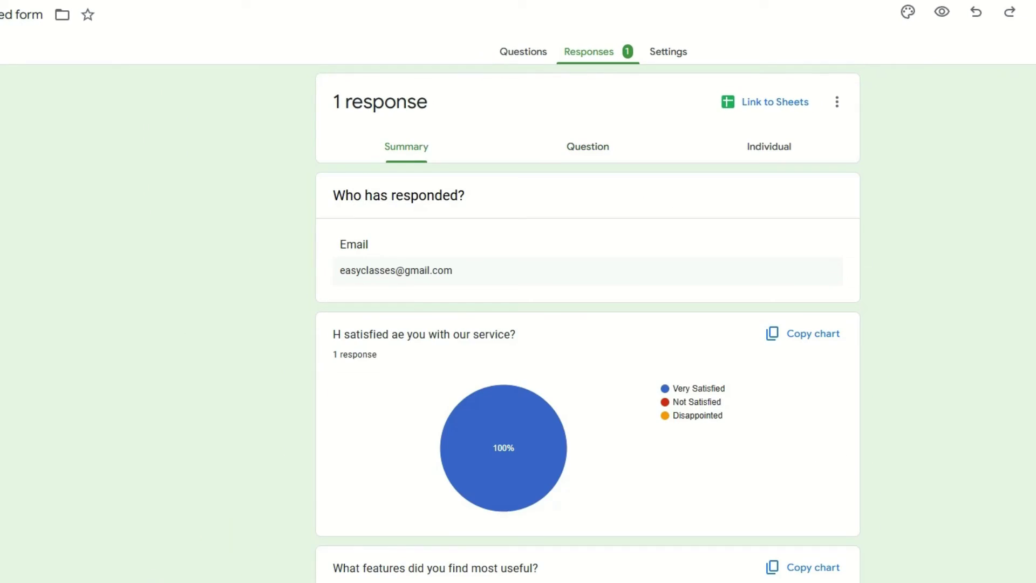
pyautogui.scroll(-5, 588, 324)
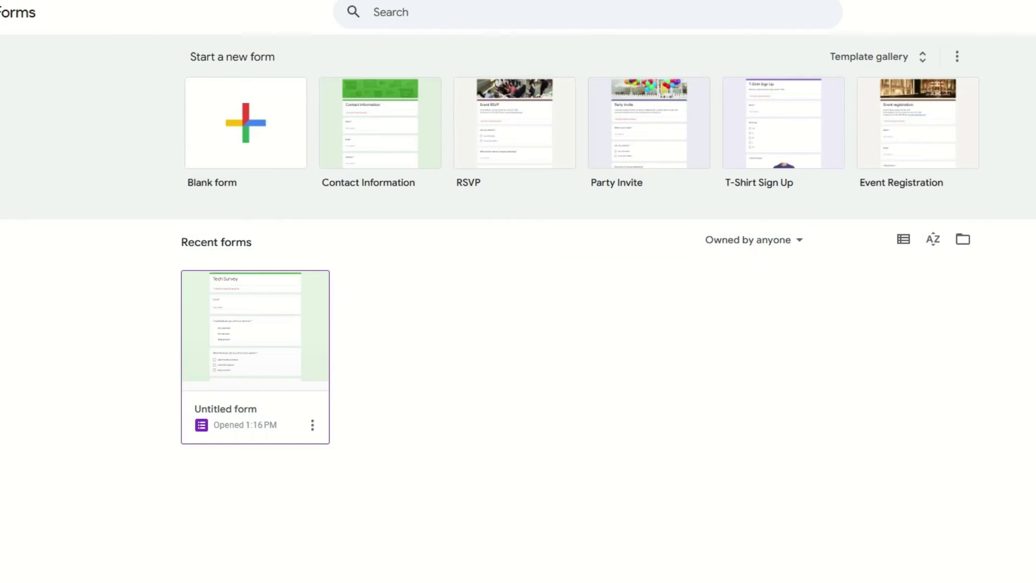
# Step: Reopen Tech Survey from Recent forms and copy its shortened forms.gle responder link
pyautogui.click(599, 332)
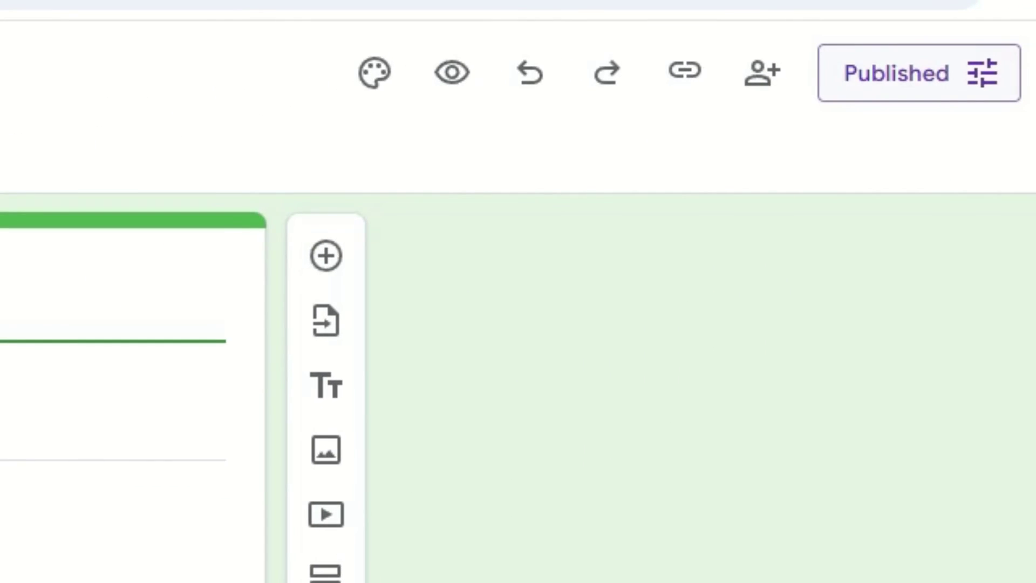
pyautogui.click(917, 72)
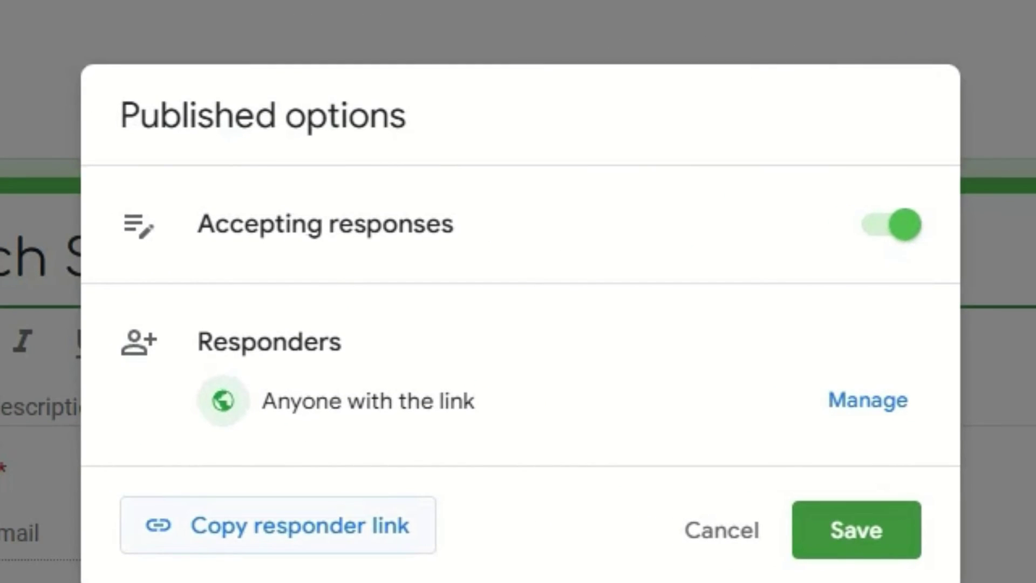
pyautogui.click(278, 525)
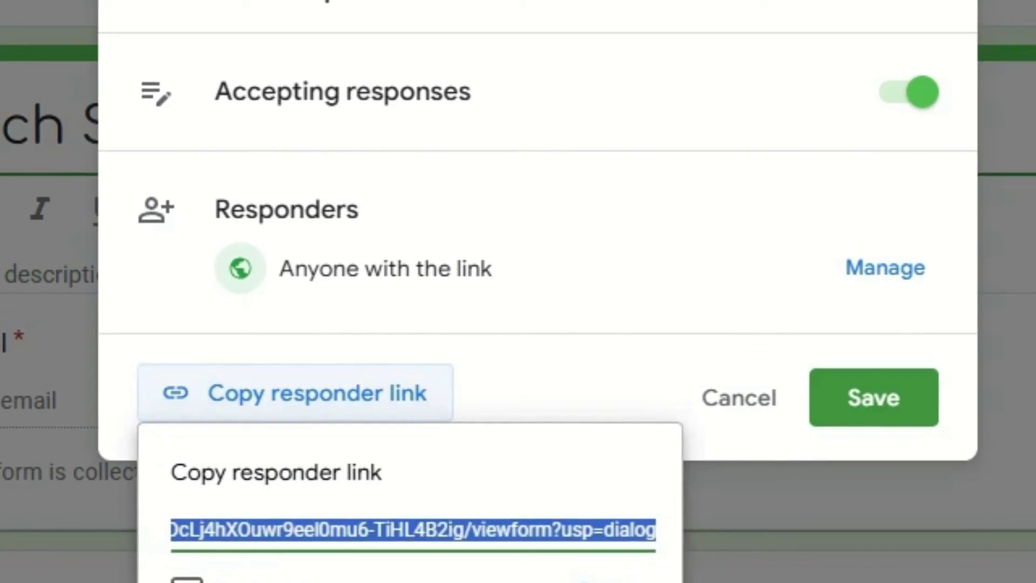
pyautogui.click(204, 460)
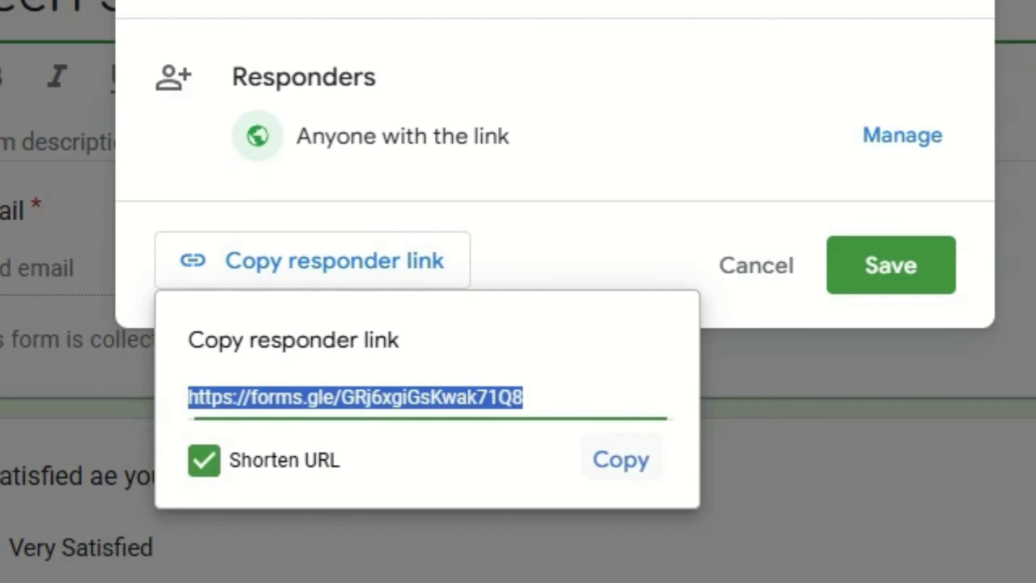
pyautogui.click(621, 460)
pyautogui.press('Escape')
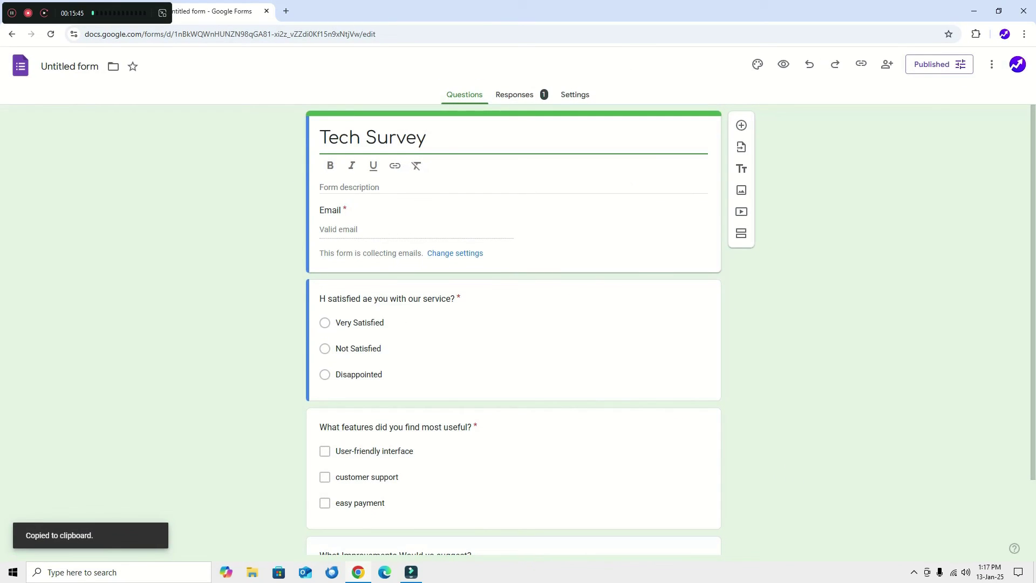